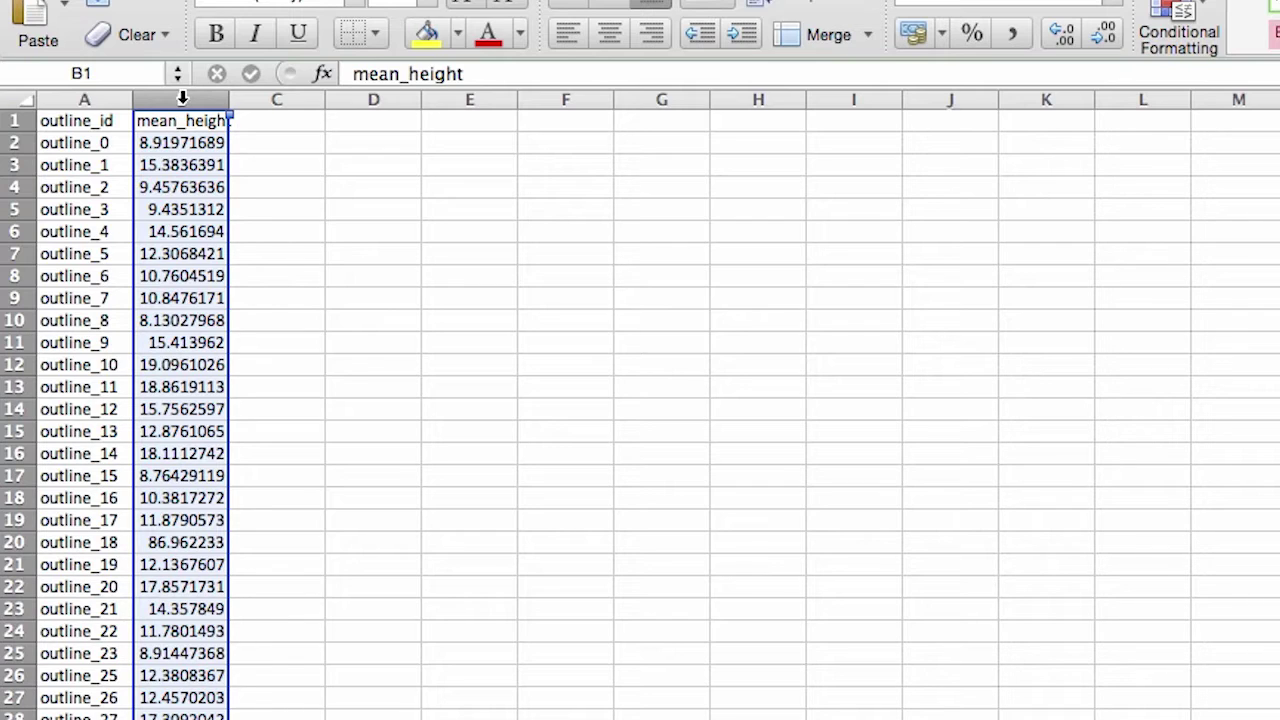
- Start a blank workspace and add building_outlines.dwg as an AutoCAD reader
click(84, 99)
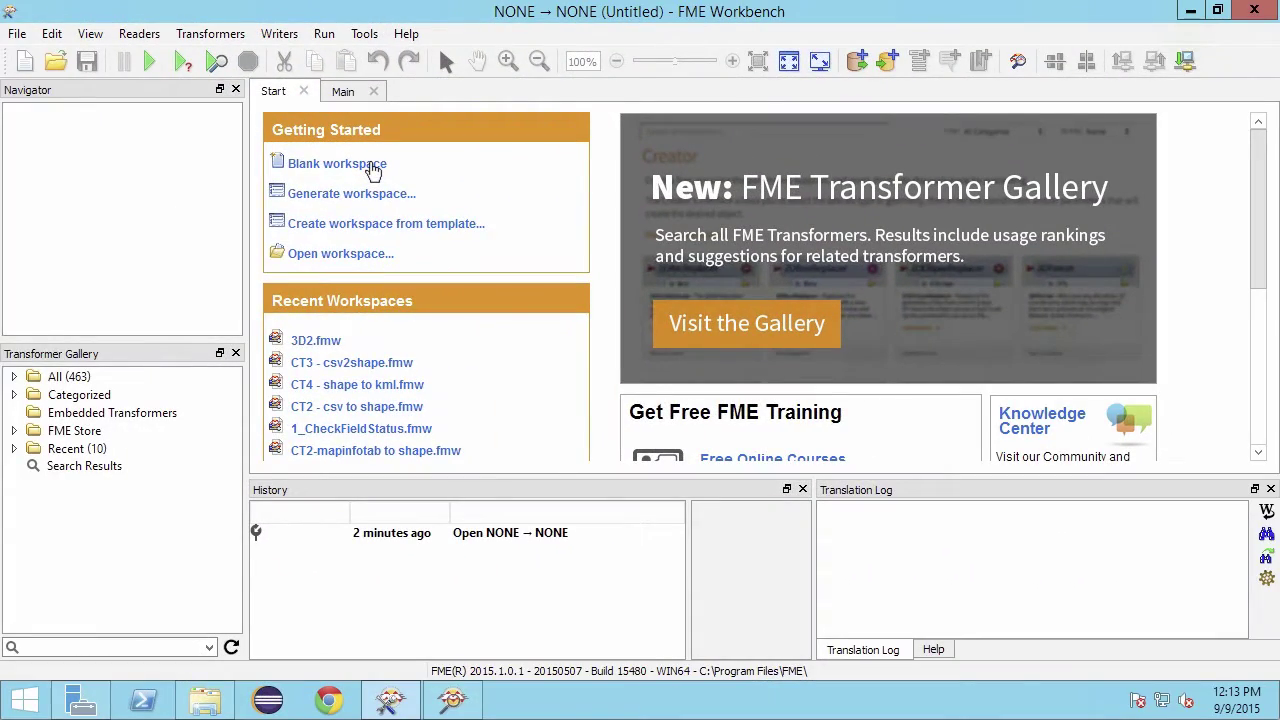
click(373, 167)
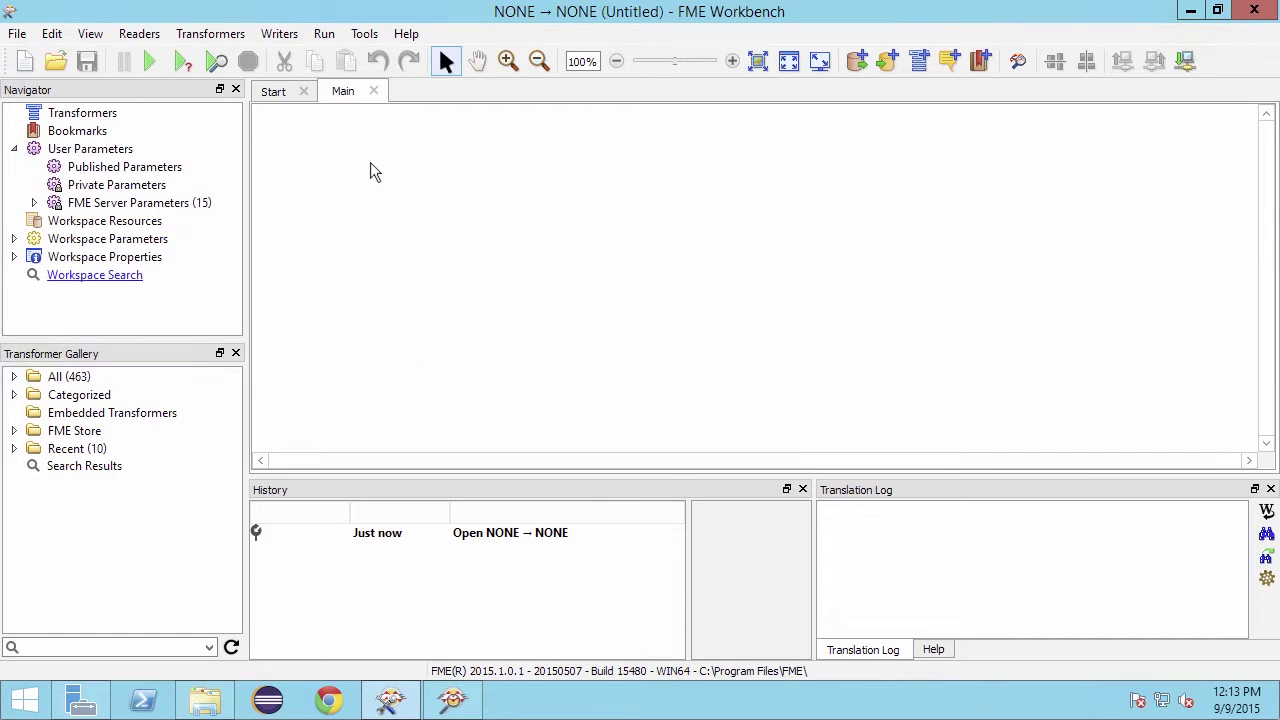
mouse_move(205, 700)
click(211, 714)
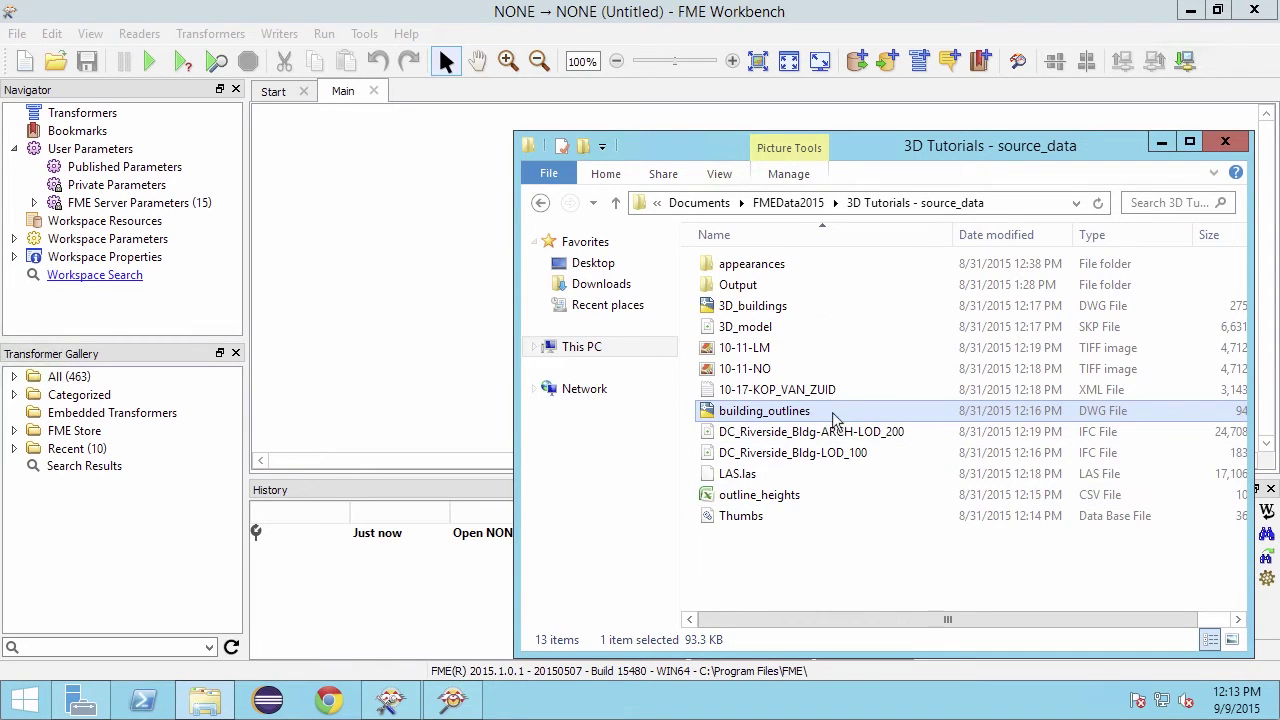
drag(780, 411, 417, 321)
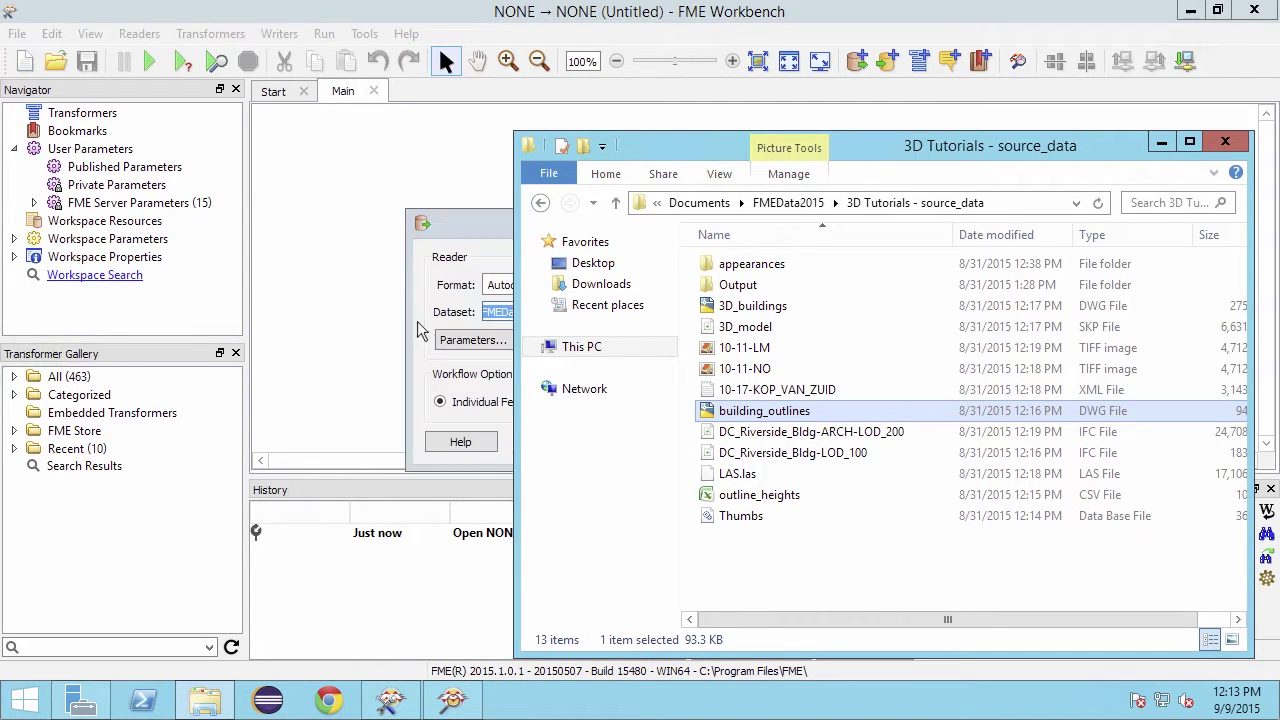
click(1162, 143)
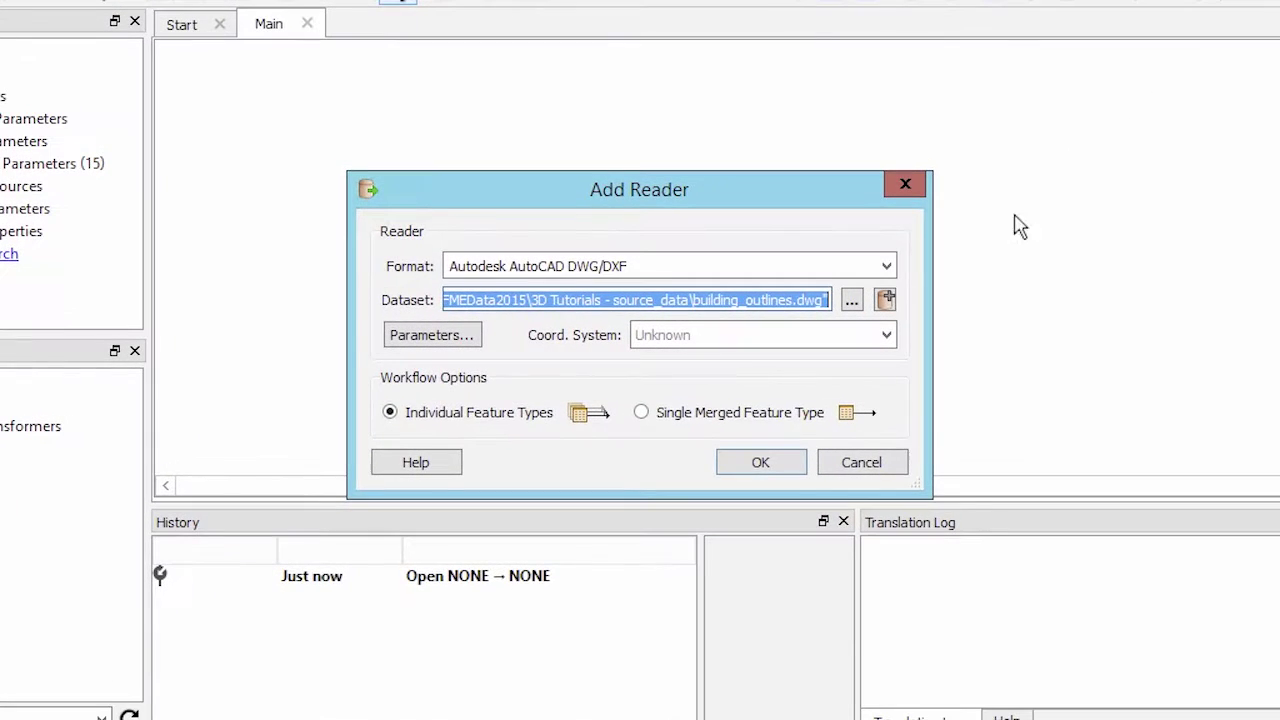
- Set the AutoCAD reader to group entities by Attribute Schema and confirm it
click(468, 336)
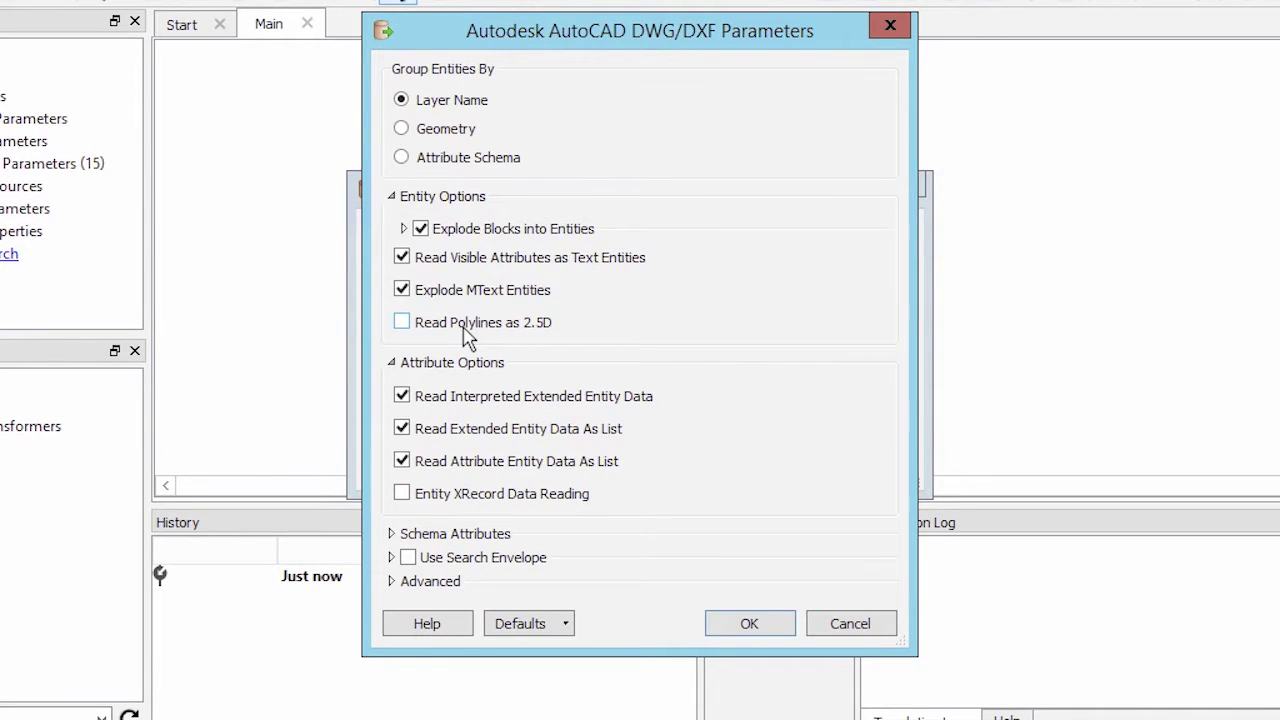
click(403, 158)
click(401, 158)
click(745, 625)
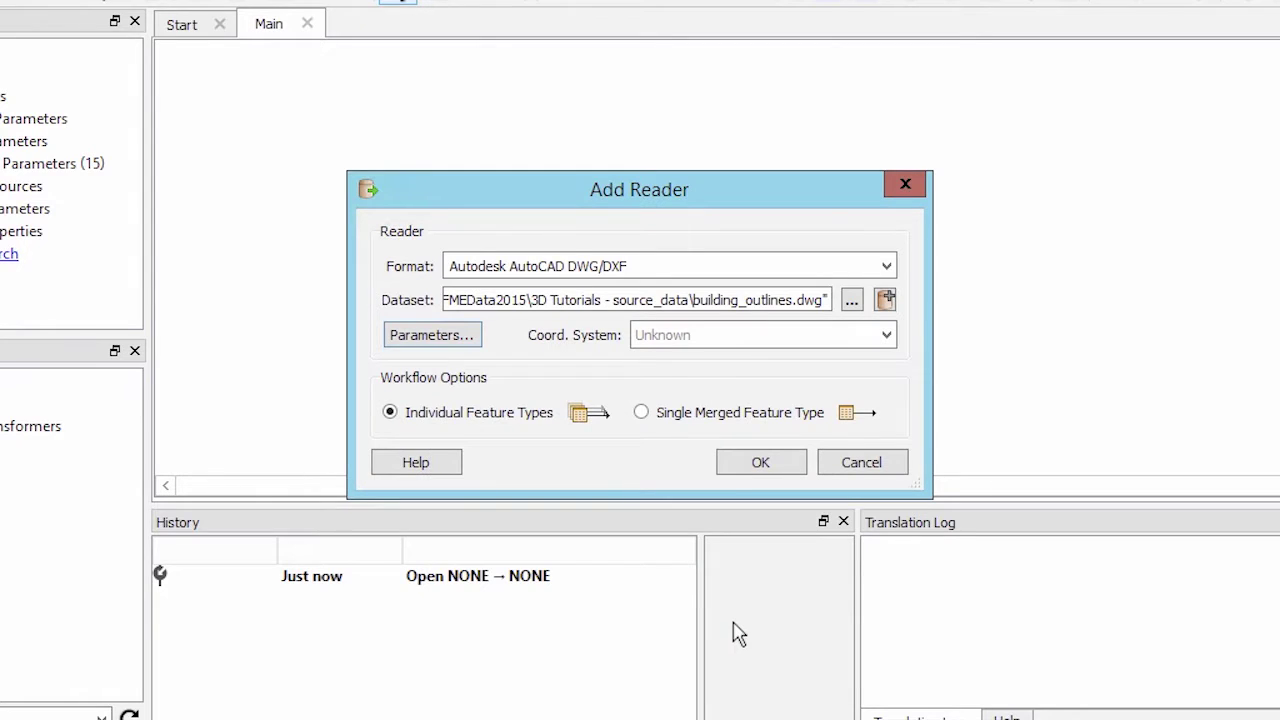
click(748, 464)
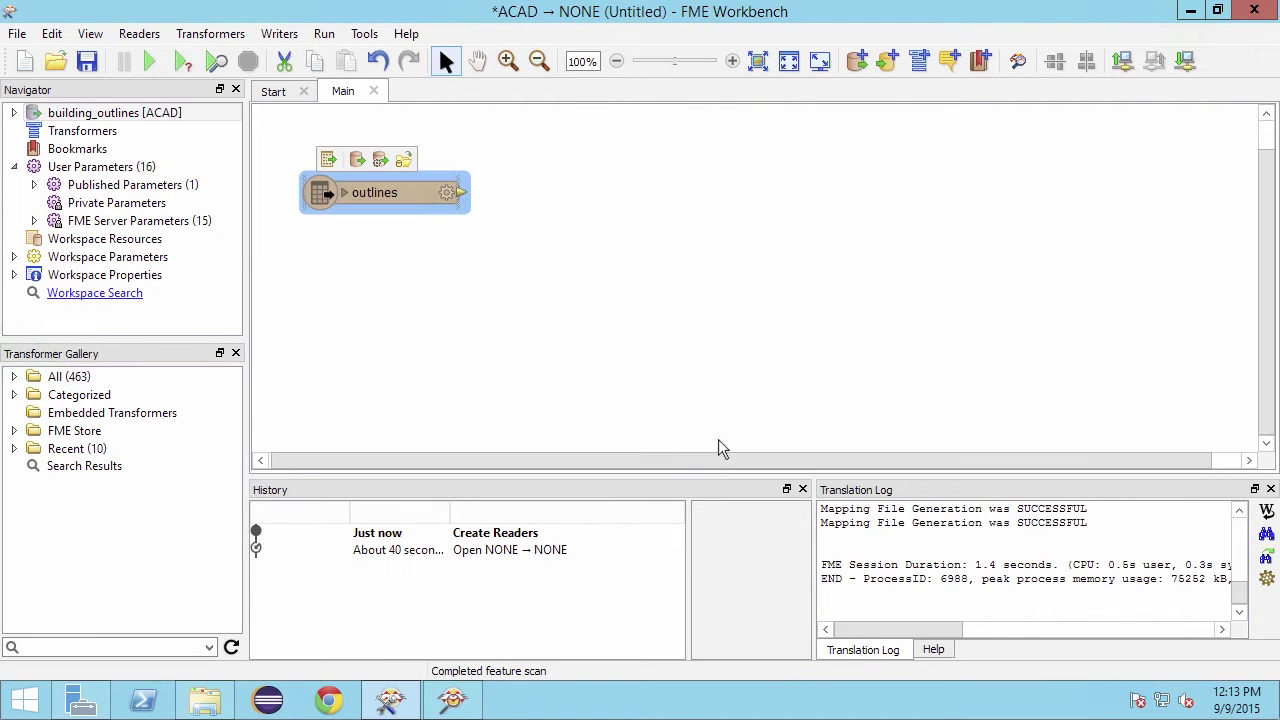
- Add outline_heights.csv from File Explorer as a CSV reader
click(205, 700)
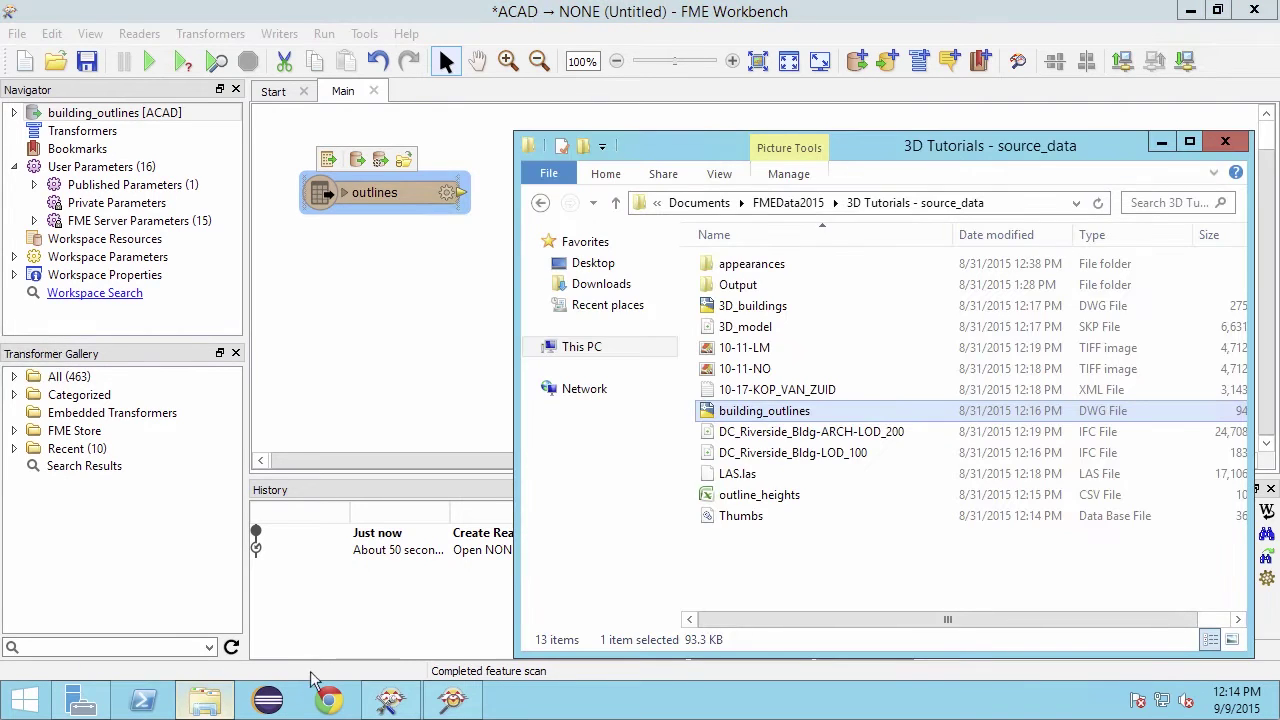
drag(815, 494, 402, 368)
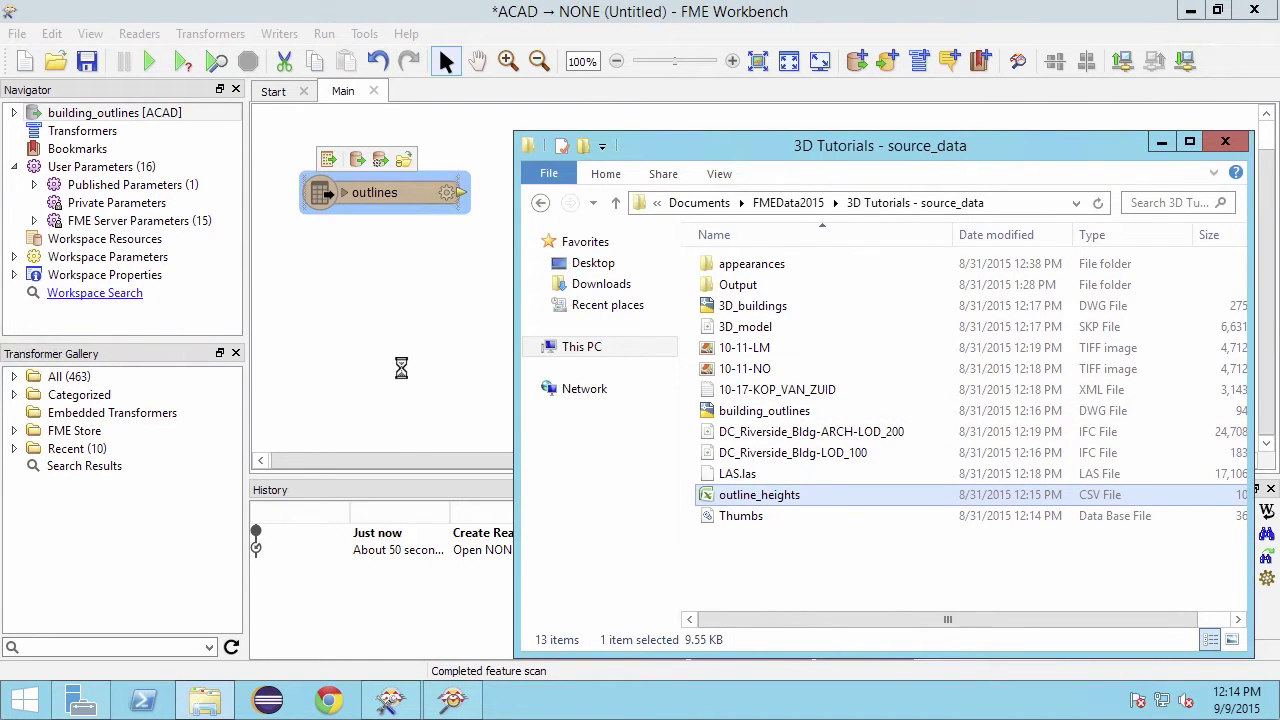
click(1163, 145)
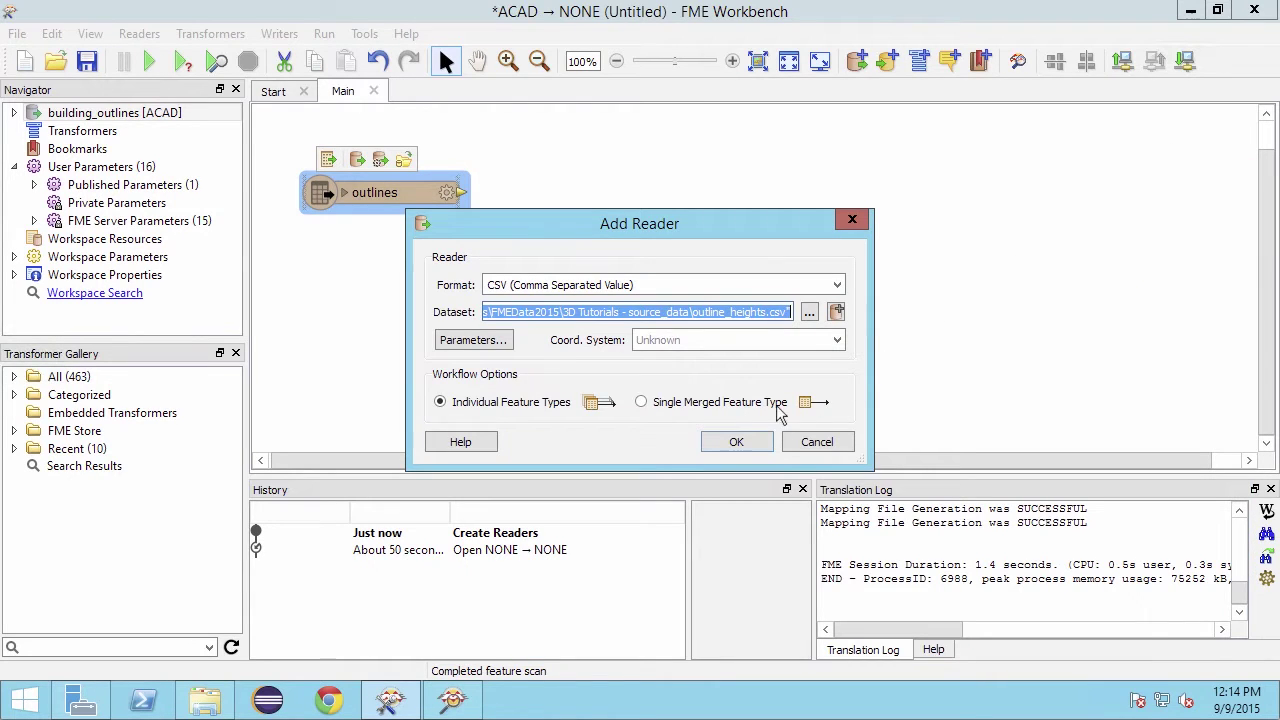
click(724, 444)
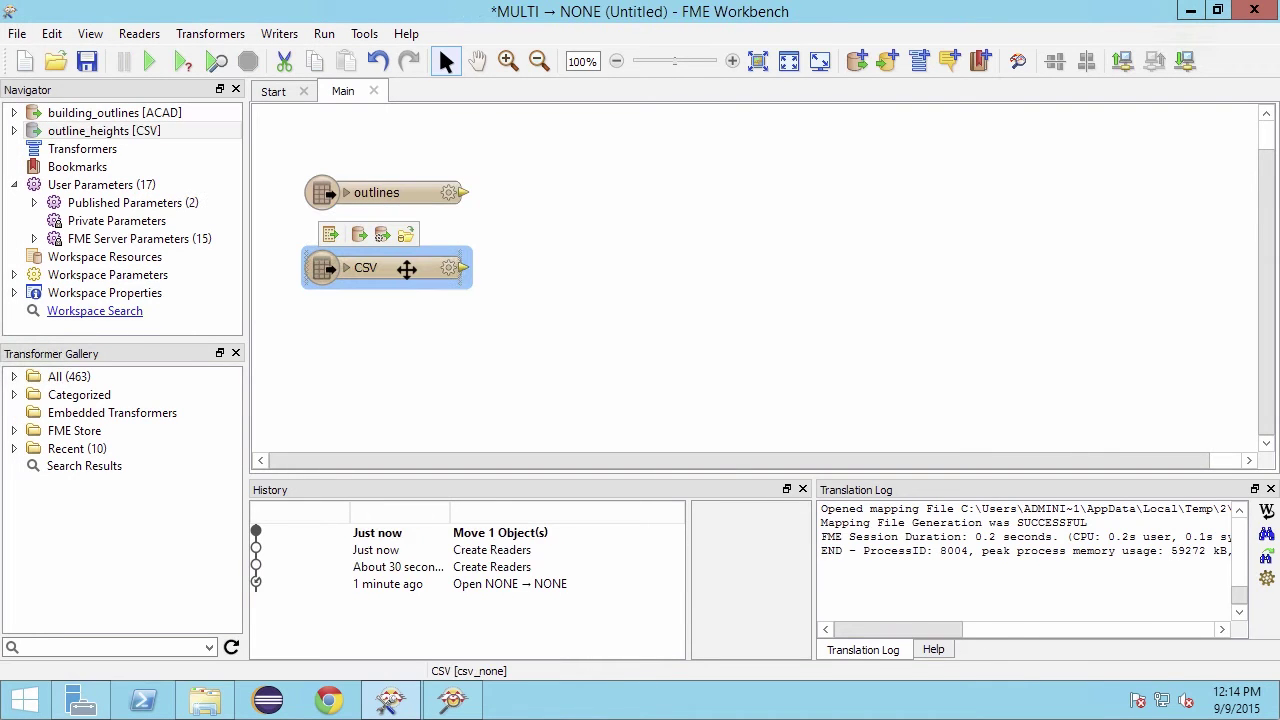
- Expand the outlines and CSV feature types to show their attributes
click(346, 188)
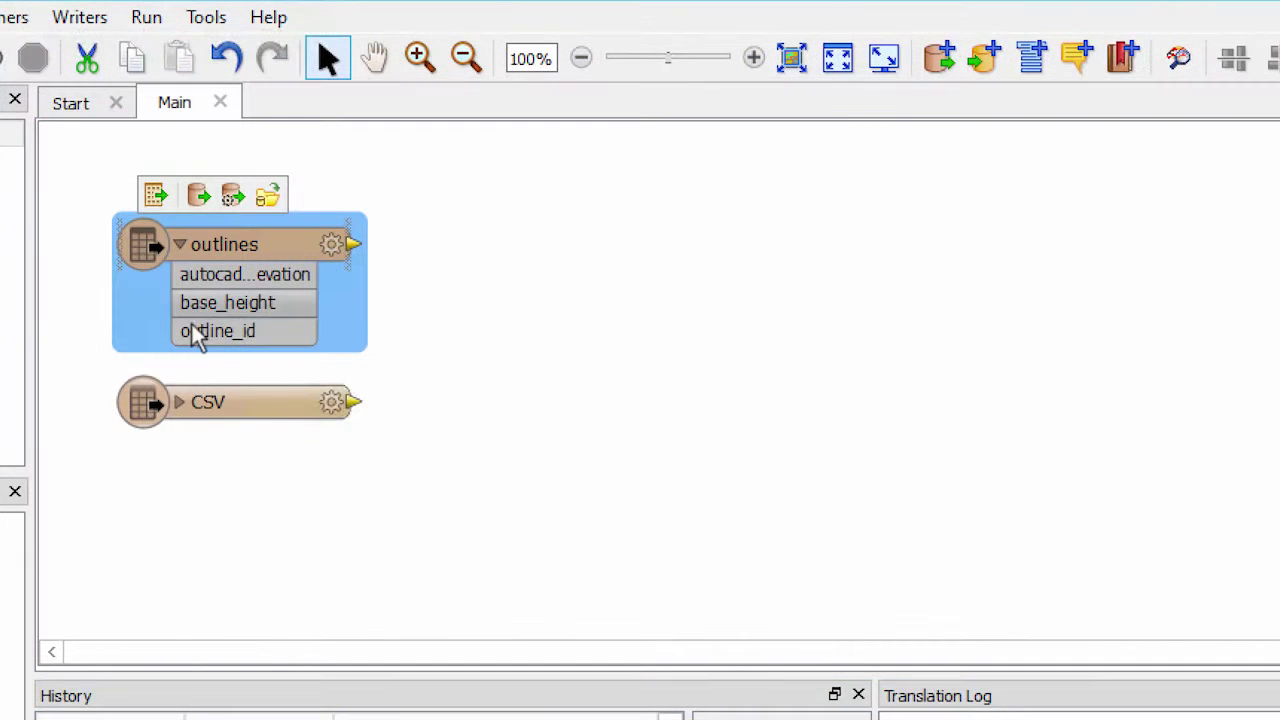
click(178, 404)
click(552, 321)
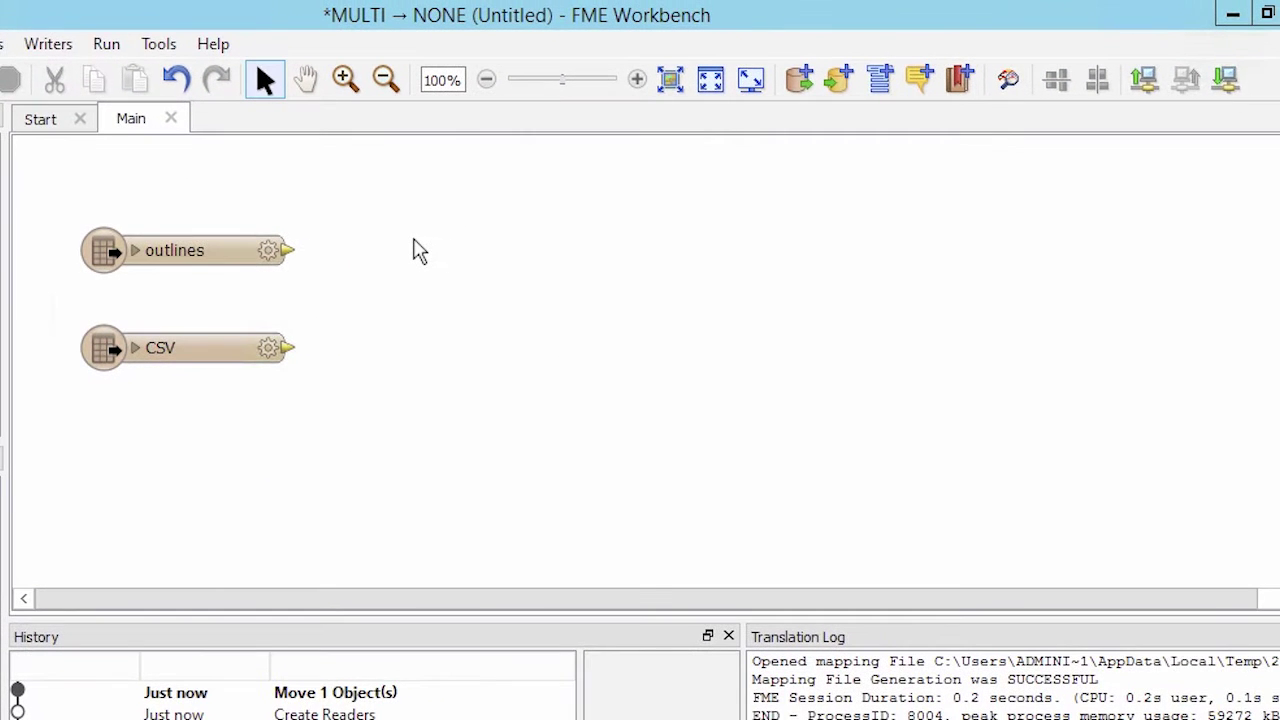
- Quick-add a FeatureMerger, wiring outlines to Requestor and the CSV heights to Supplier
text(feature)
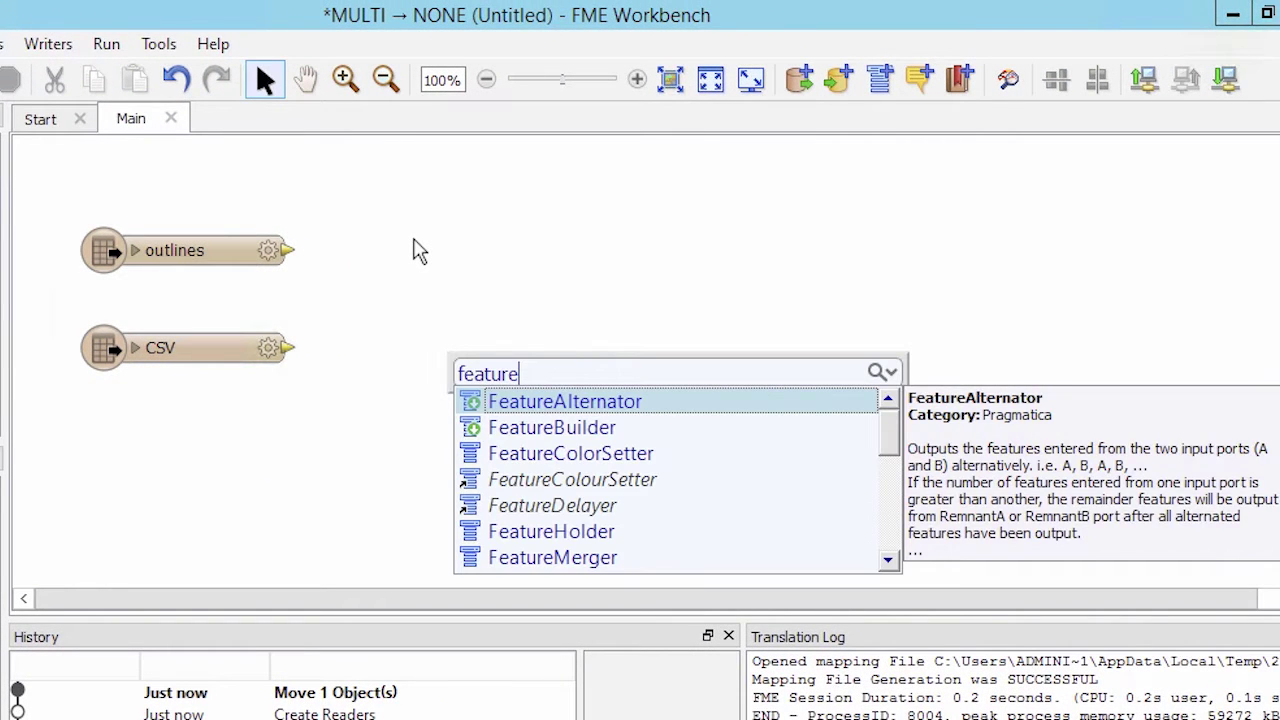
text(mer)
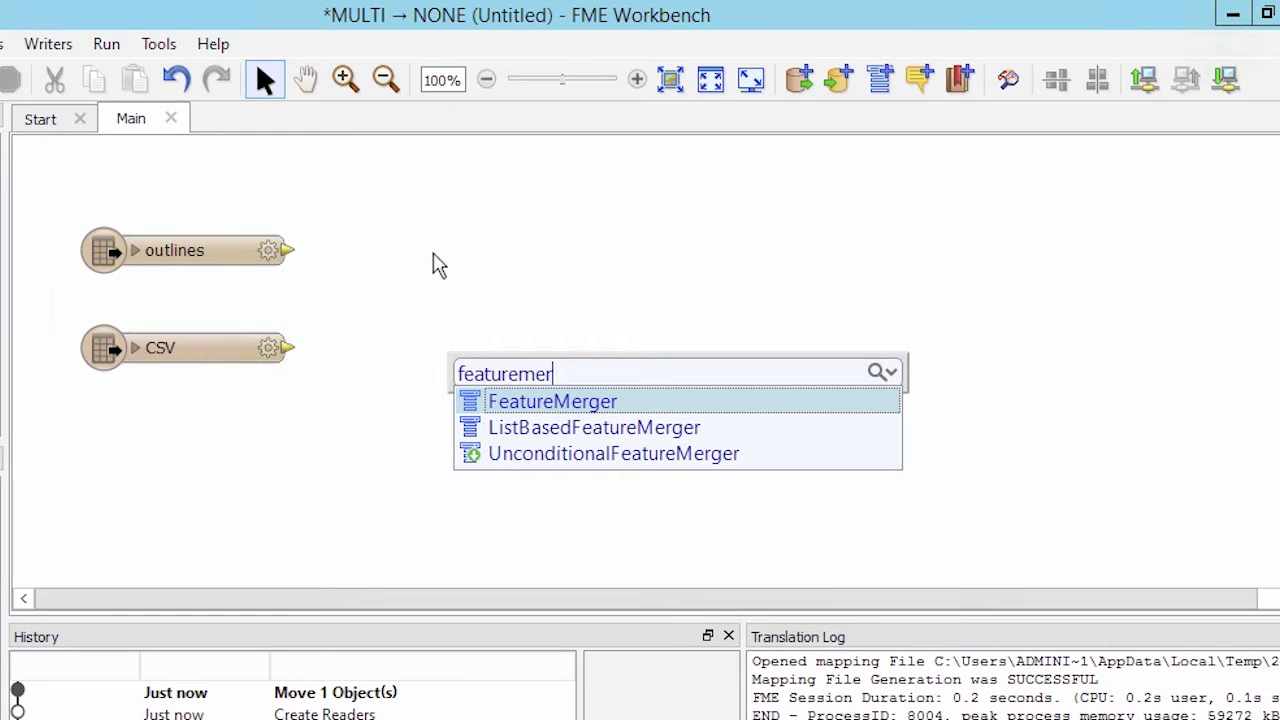
click(638, 404)
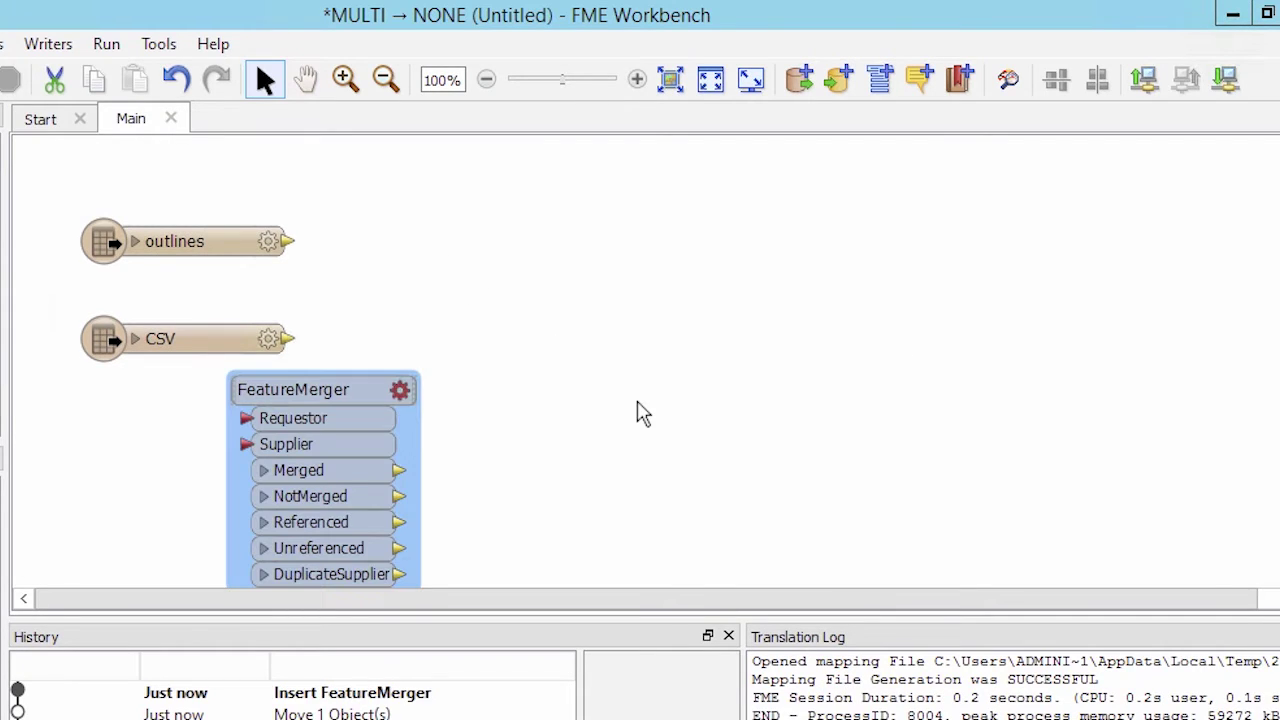
mouse_move(364, 398)
mouse_down()
mouse_move(502, 258)
mouse_move(486, 253)
mouse_up()
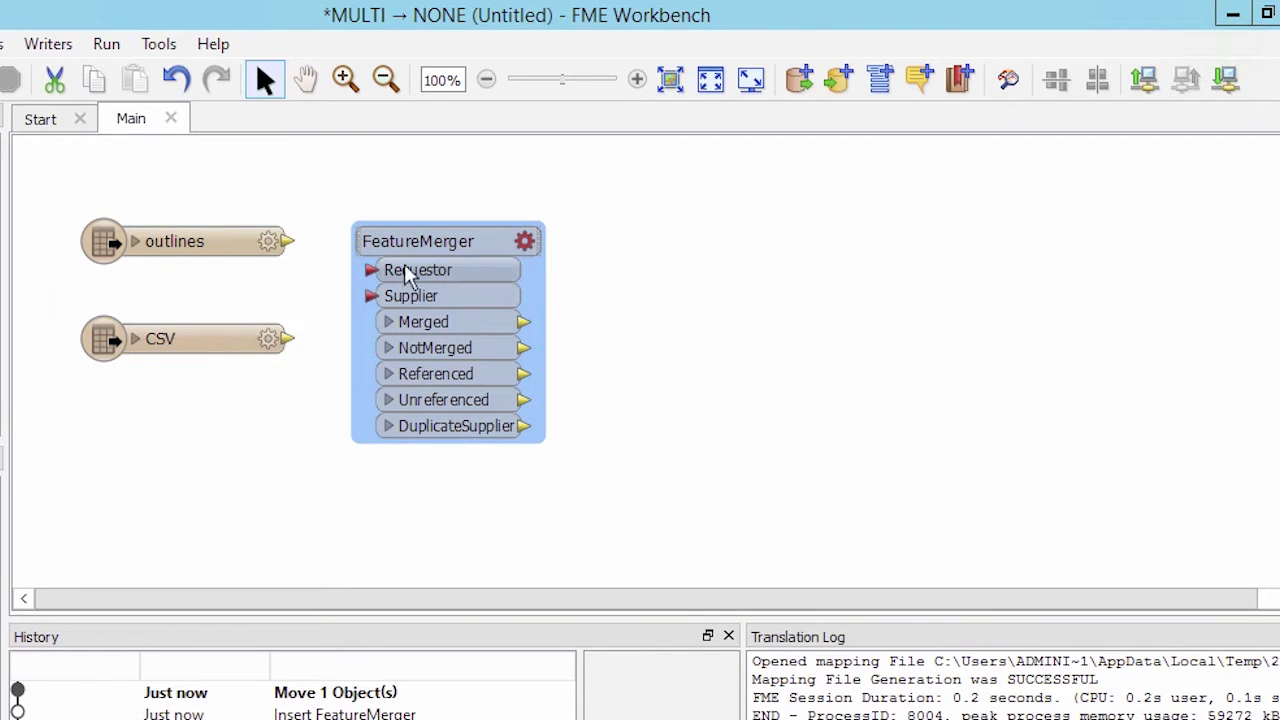
drag(288, 241, 364, 271)
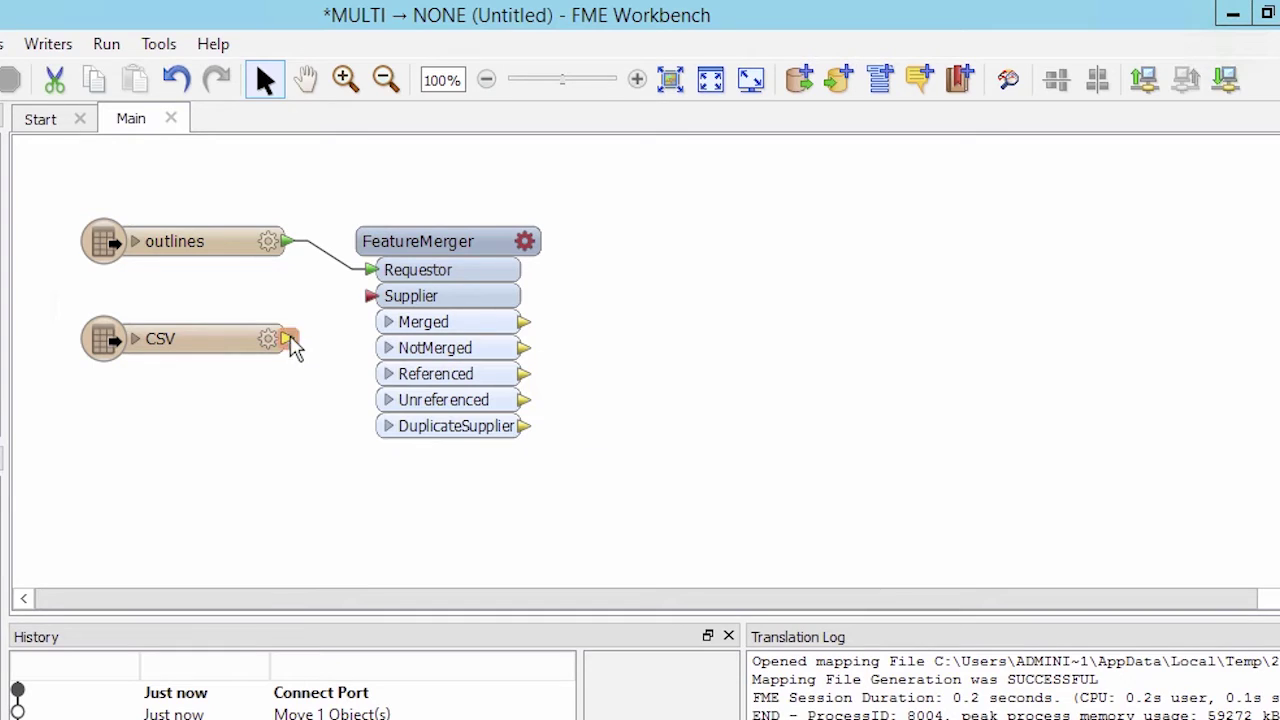
drag(288, 340, 376, 300)
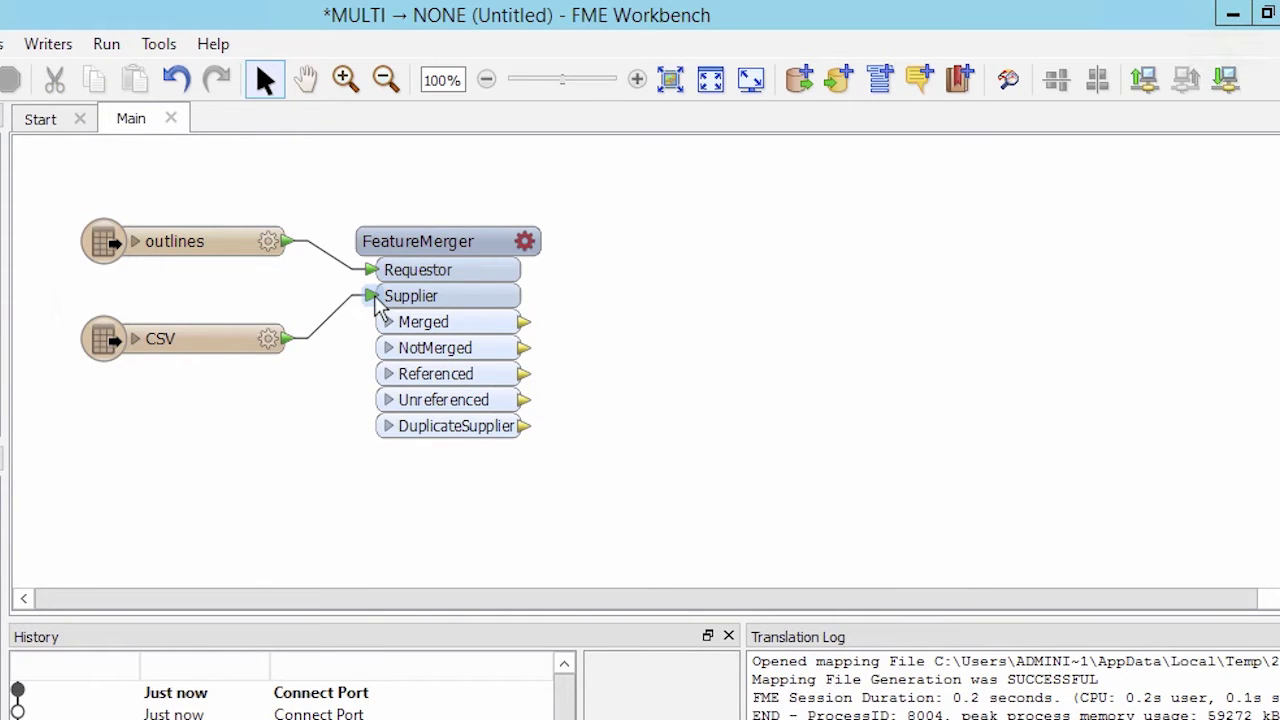
click(522, 245)
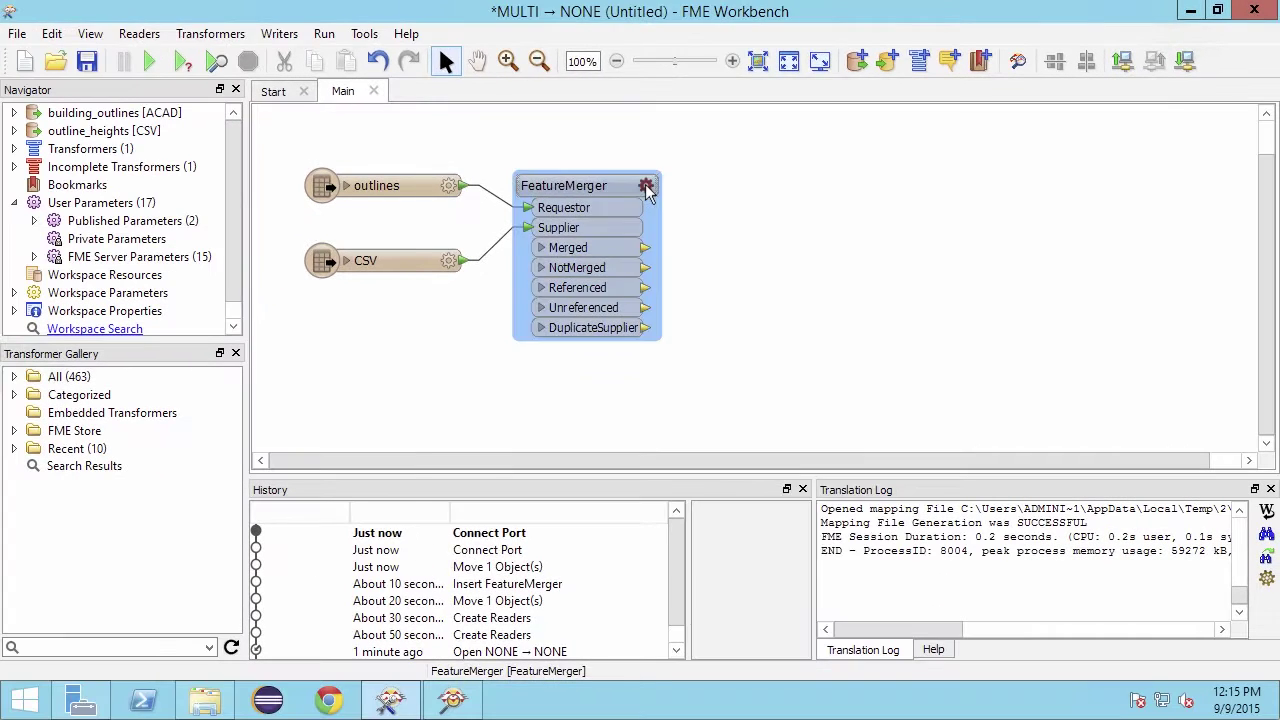
- Set both Requestor and Supplier Join On to the outline_id attribute value
click(646, 188)
click(560, 230)
mouse_move(636, 255)
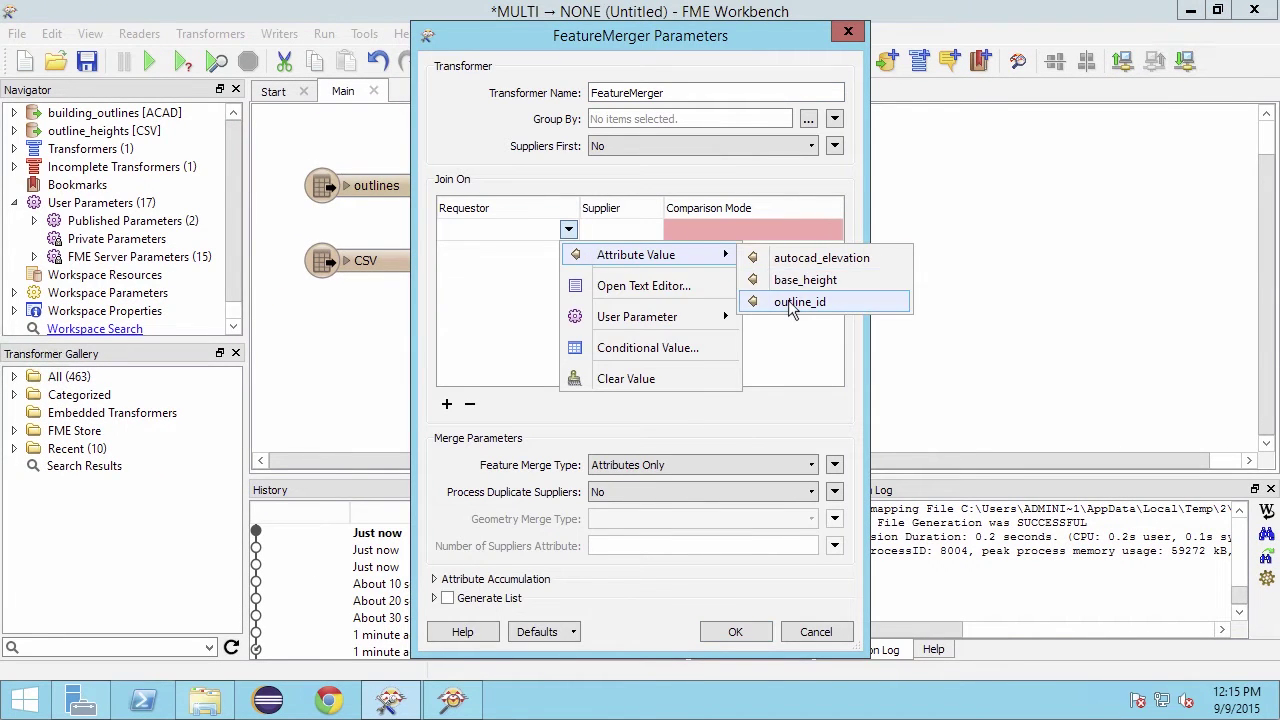
click(788, 302)
click(638, 229)
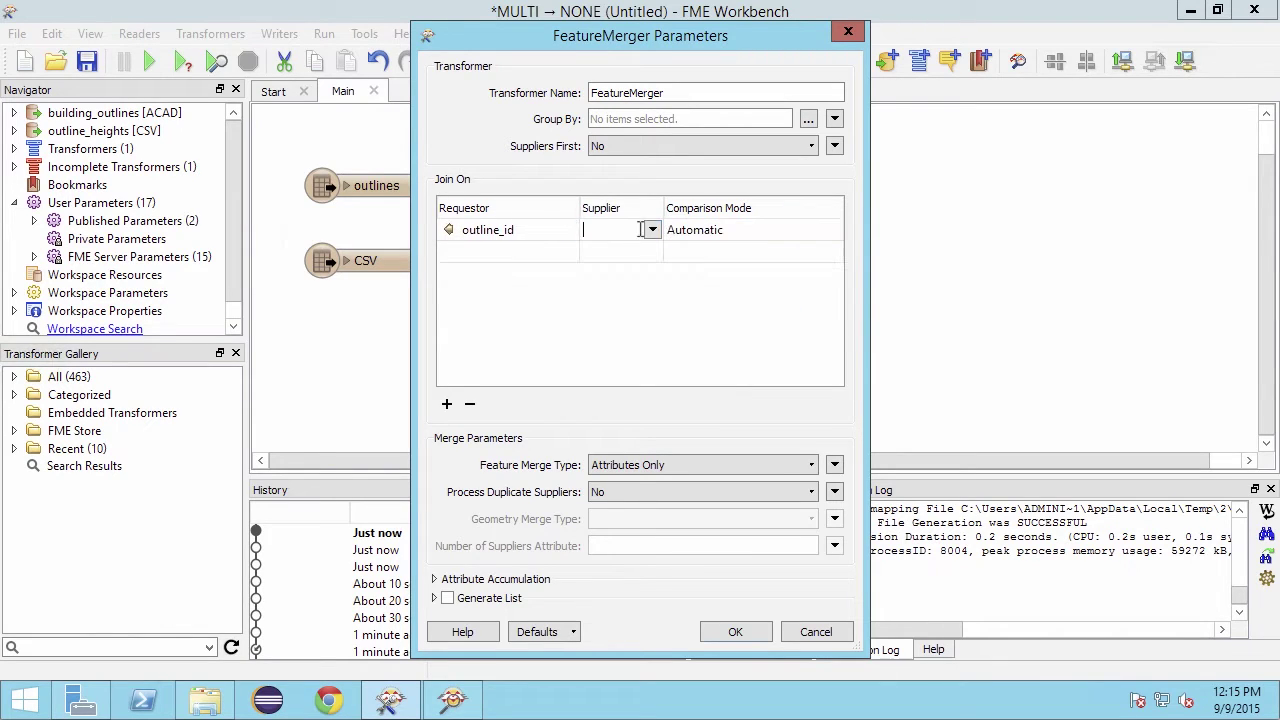
click(652, 230)
mouse_move(720, 255)
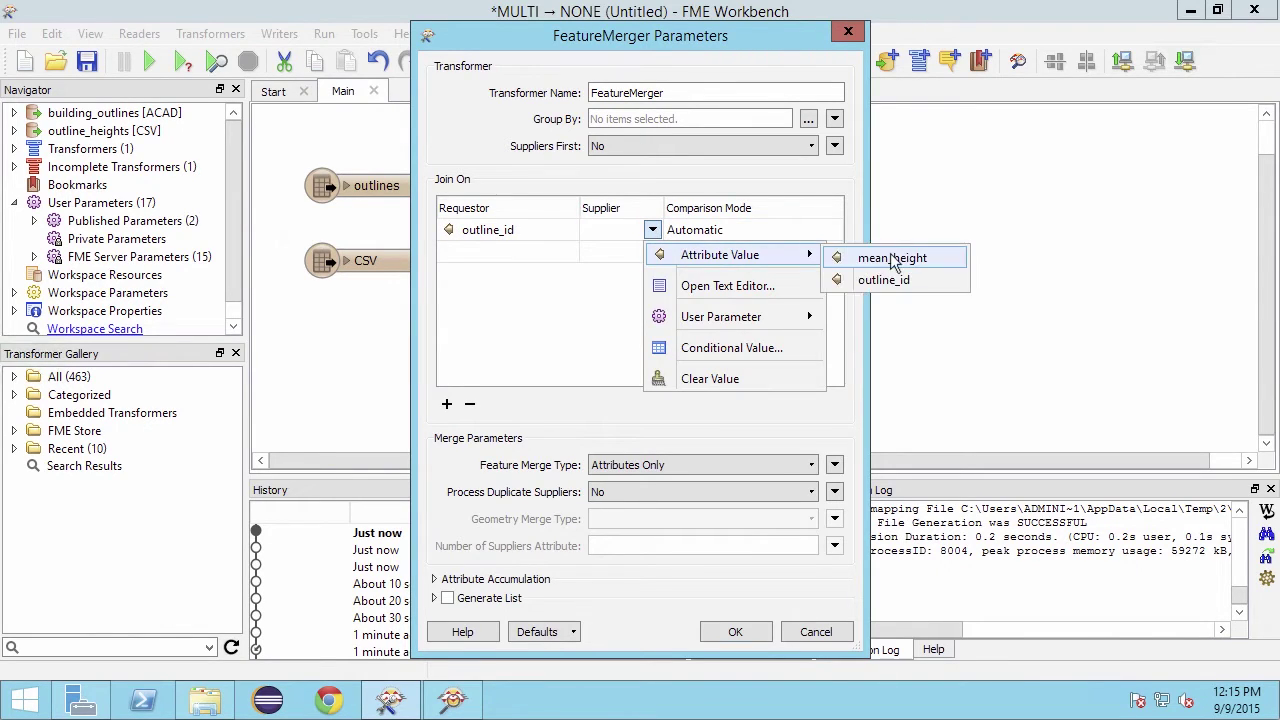
click(903, 281)
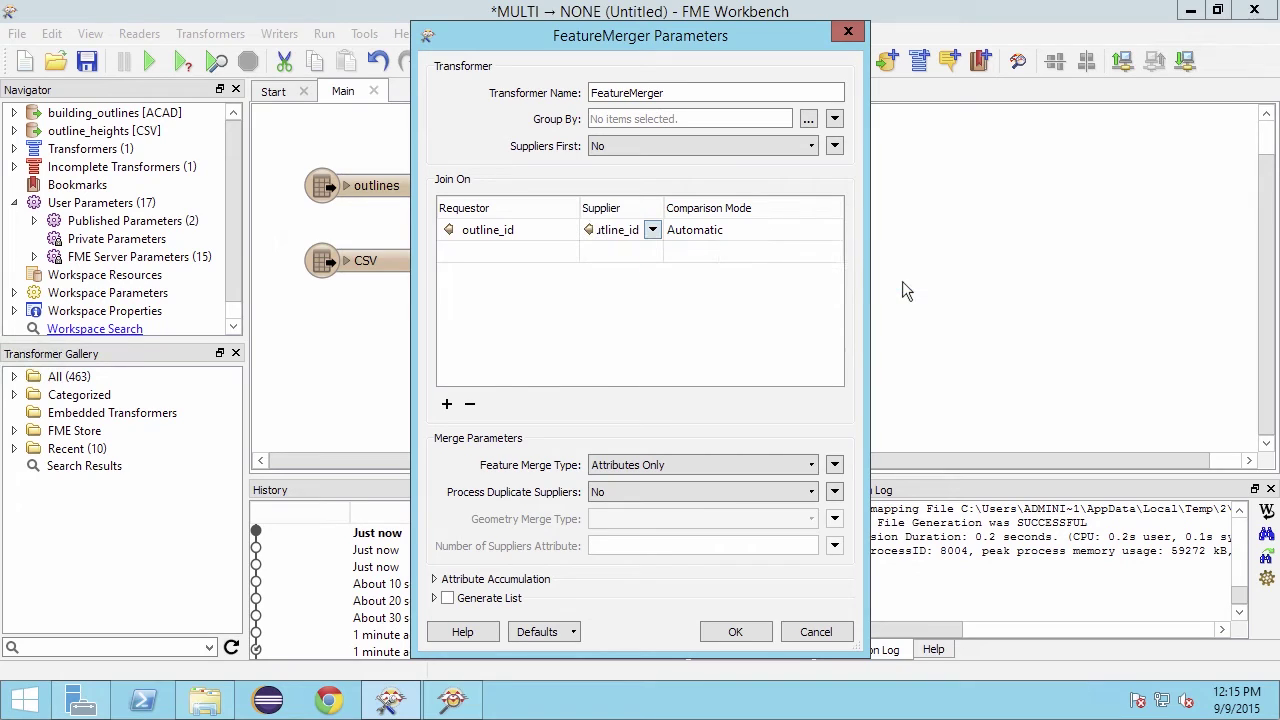
click(738, 631)
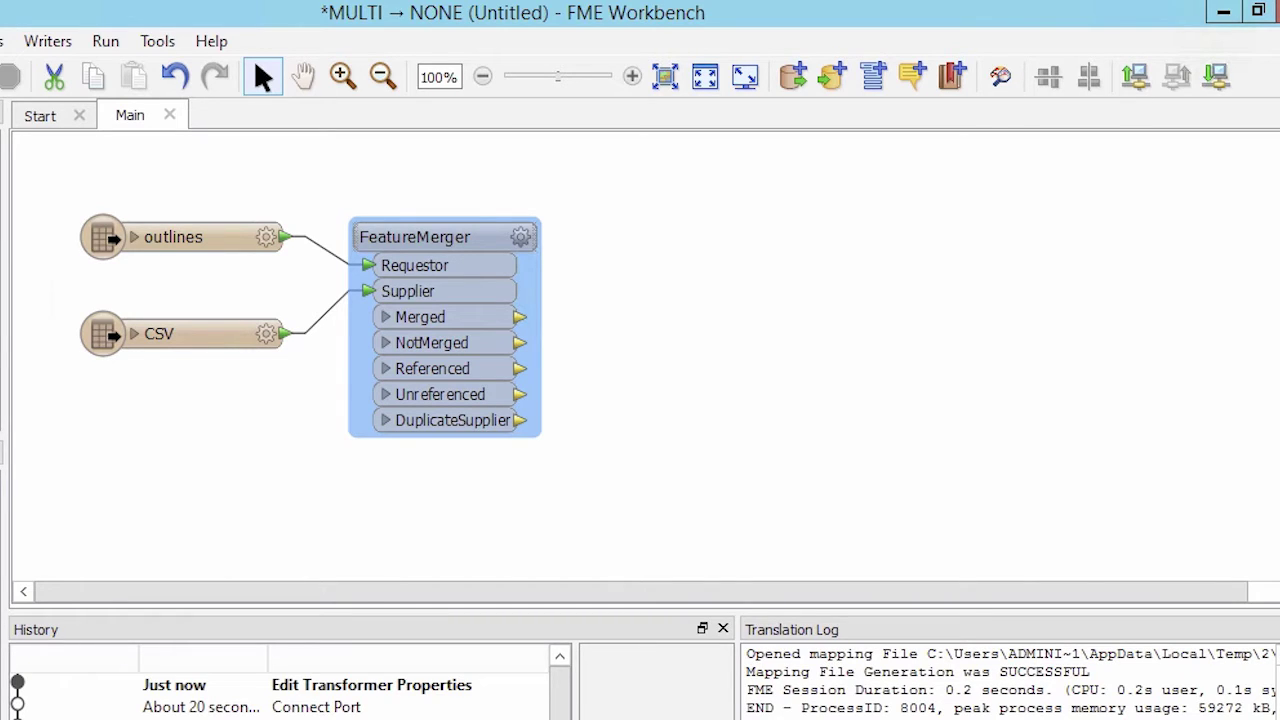
- Quick-add an Extruder via 'extruder' and place it right of the FeatureMerger
click(643, 240)
text(ex)
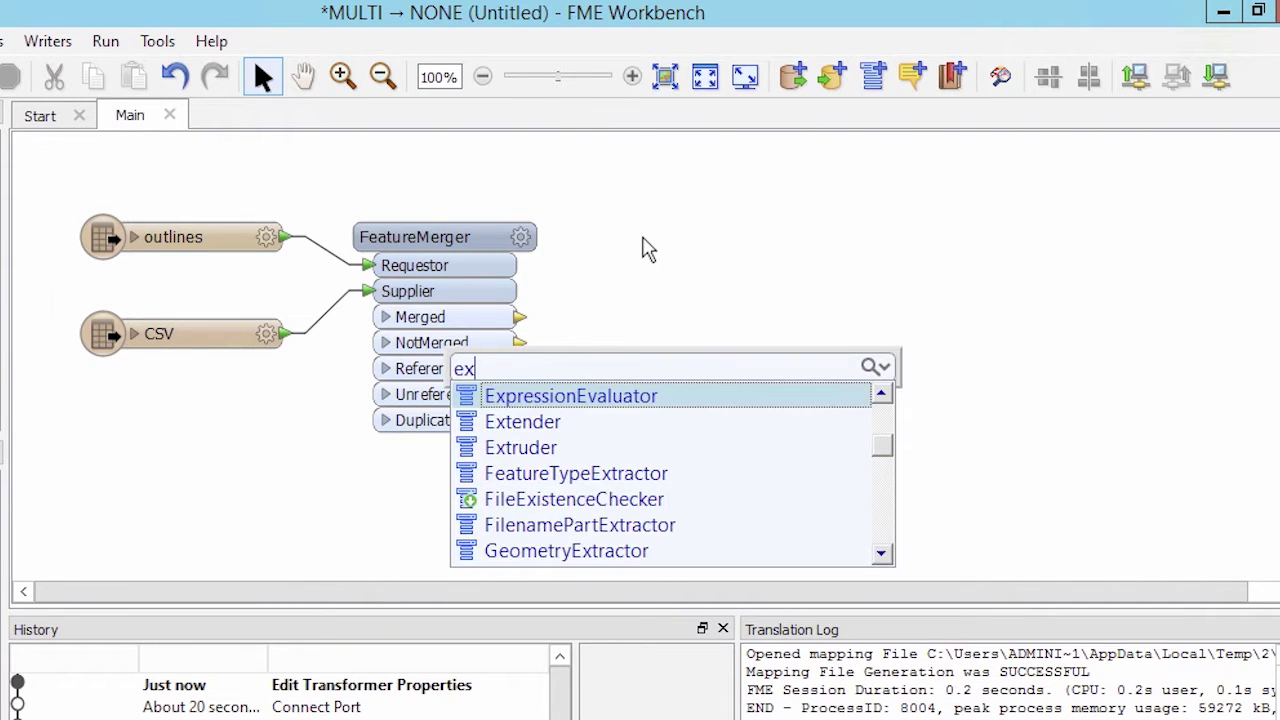
text(truder)
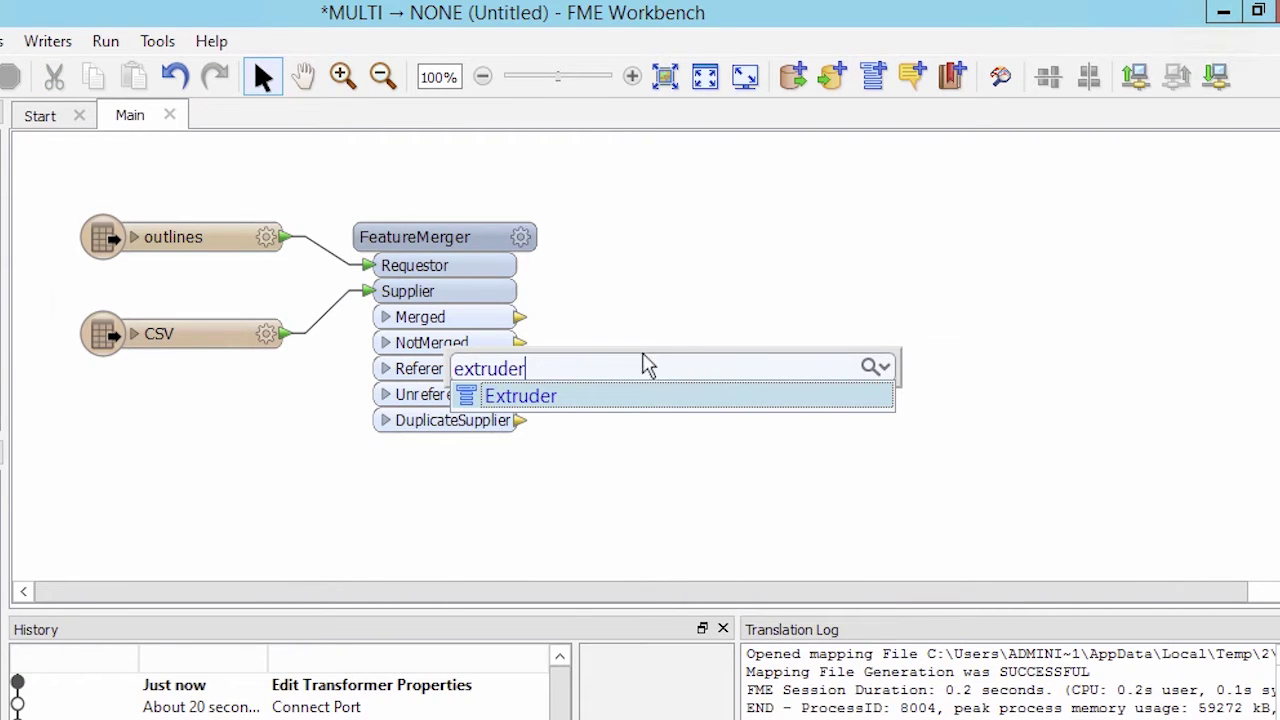
click(638, 397)
click(733, 239)
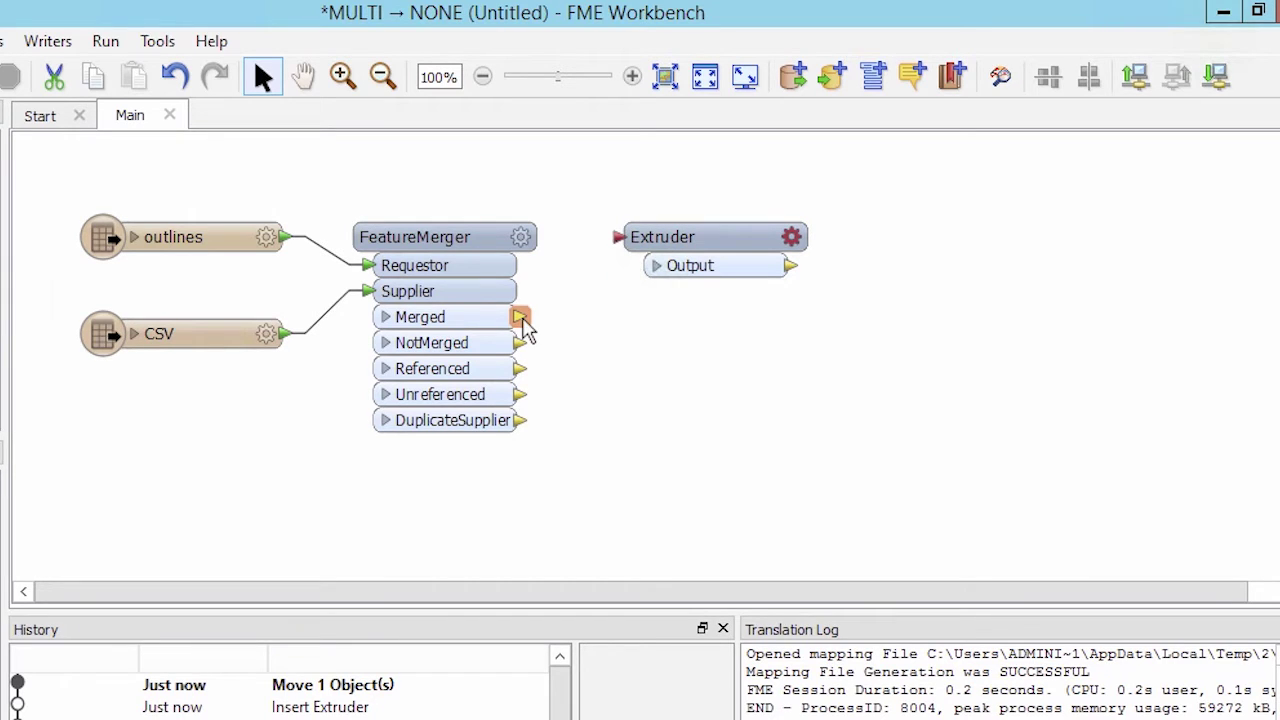
- Connect the Merged port to the Extruder and set its extrusion height to mean_height
drag(522, 318, 617, 239)
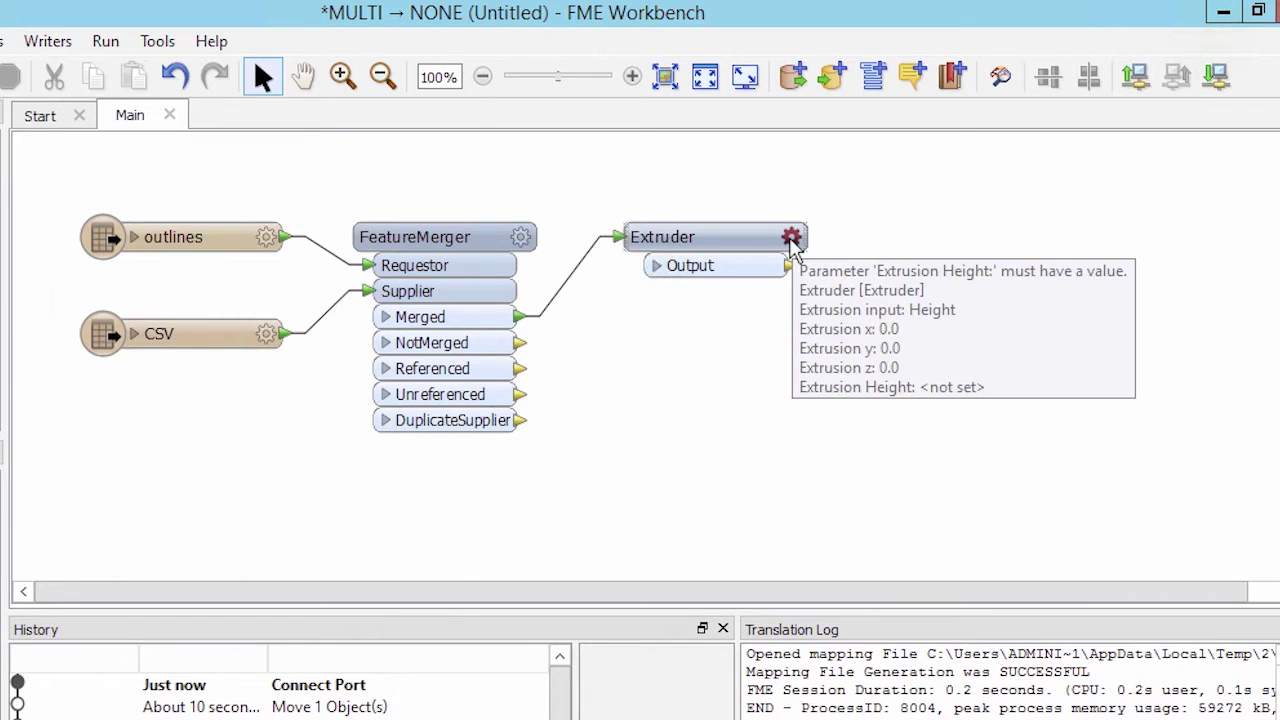
click(791, 238)
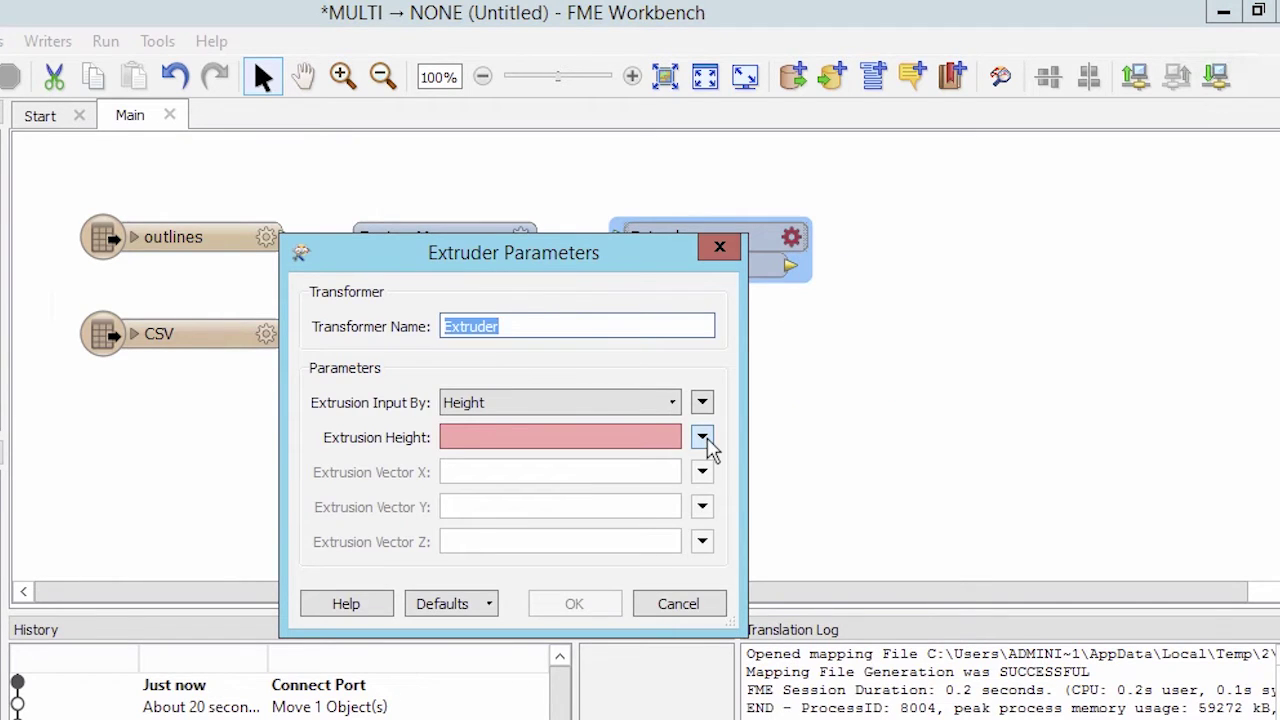
click(704, 439)
mouse_move(789, 470)
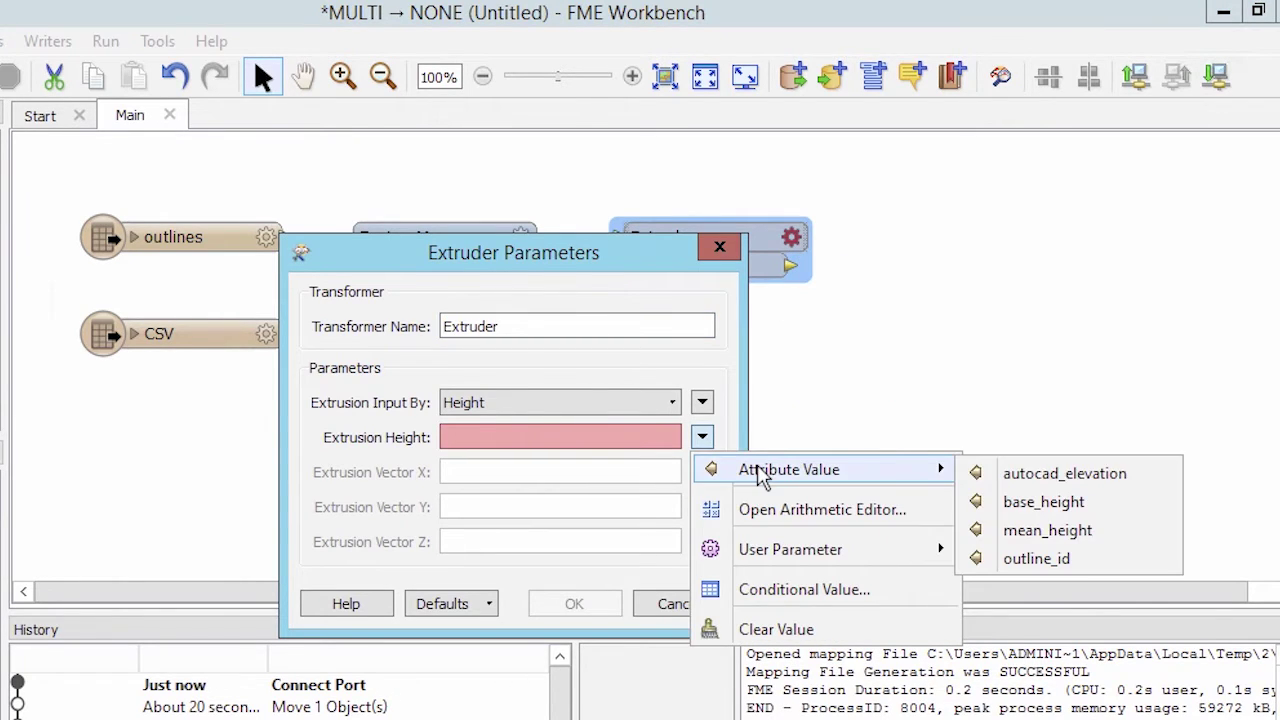
click(1040, 530)
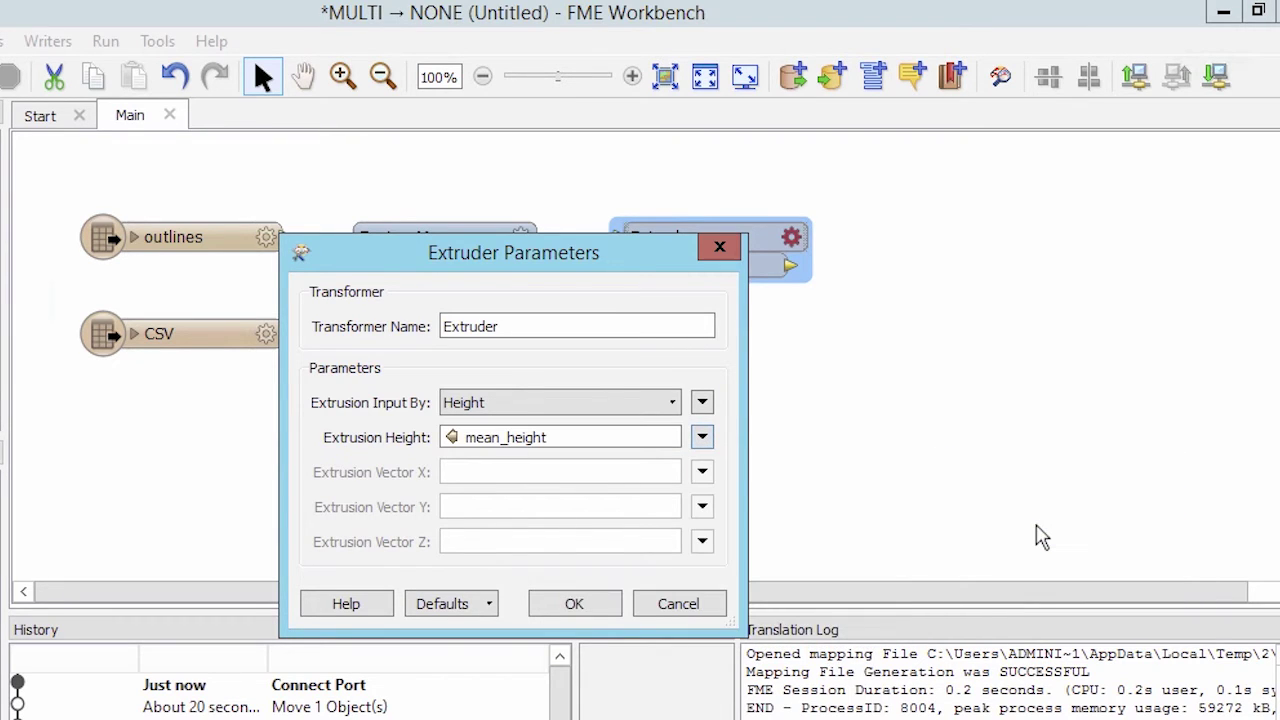
click(601, 607)
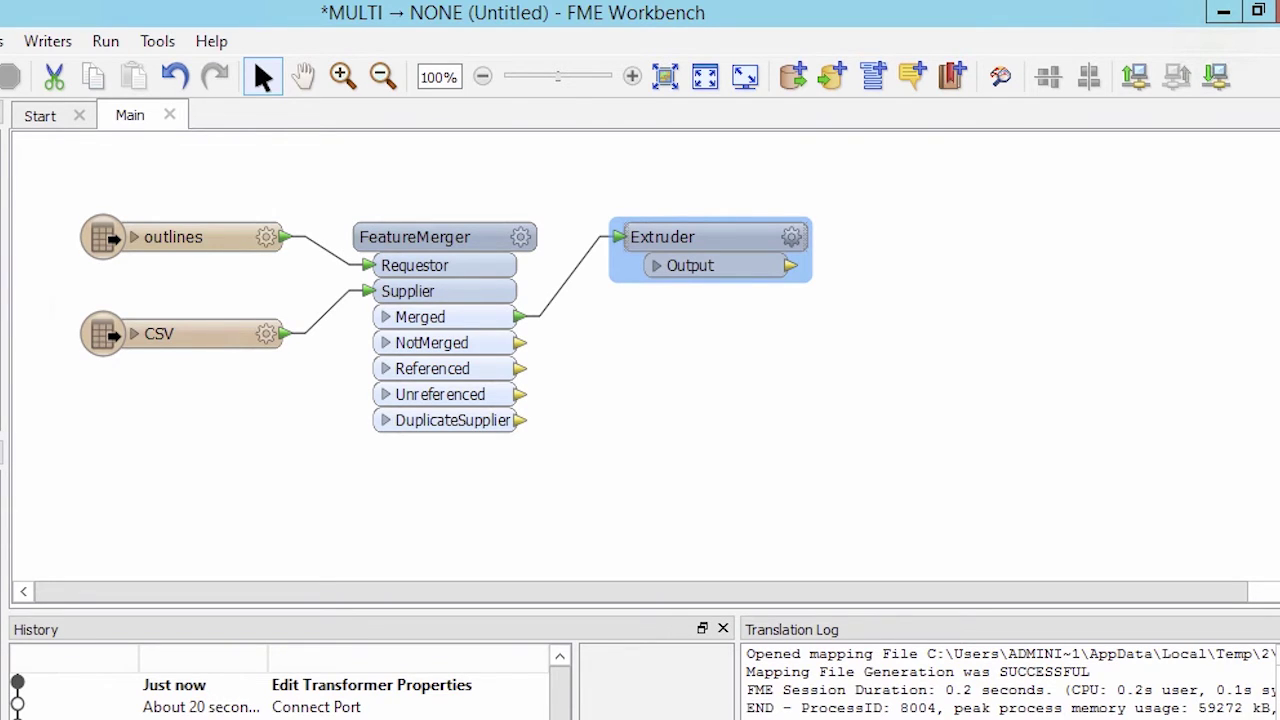
- Quick-add a CsmapReprojector and connect the Extruder's output to it
click(880, 248)
text(csmap)
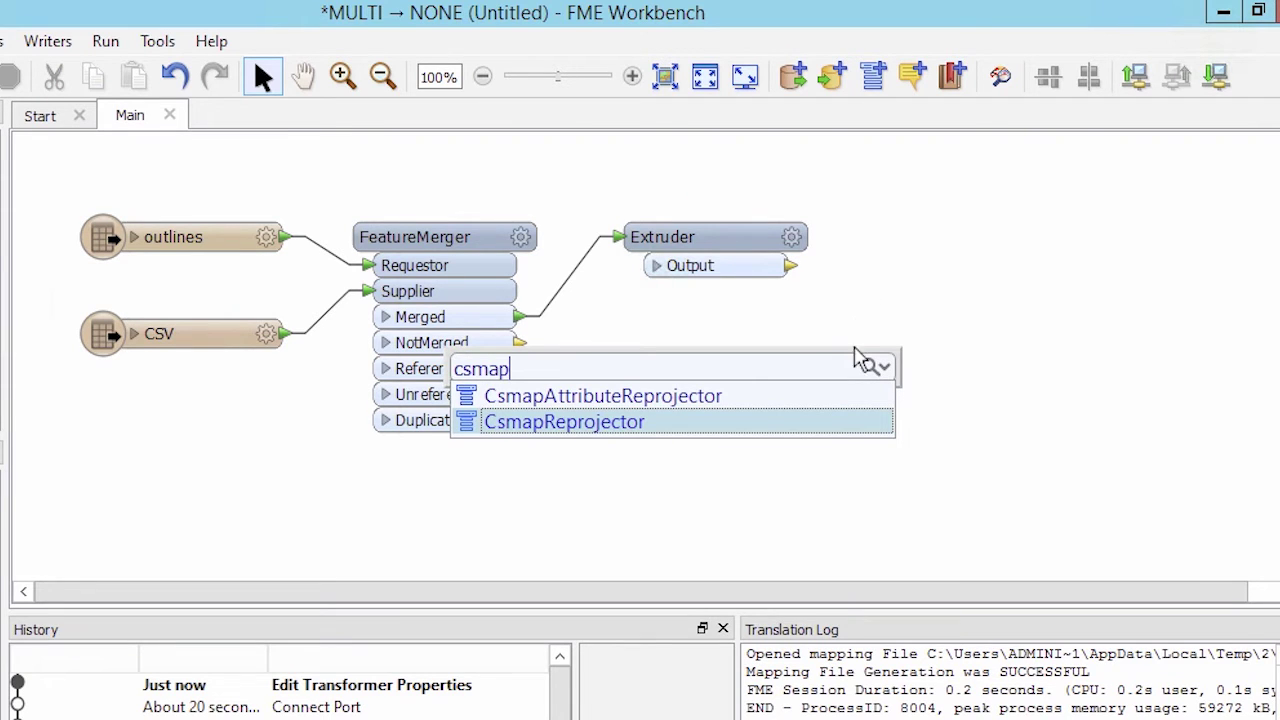
click(853, 430)
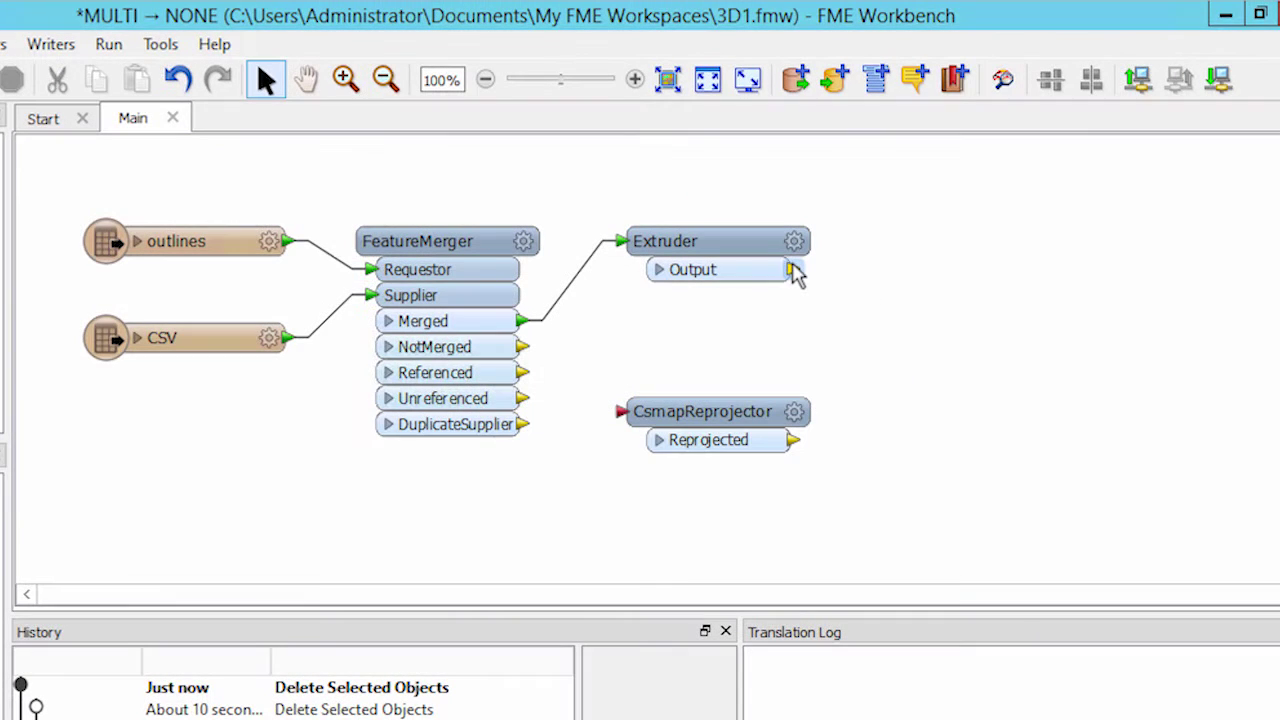
drag(790, 266, 618, 411)
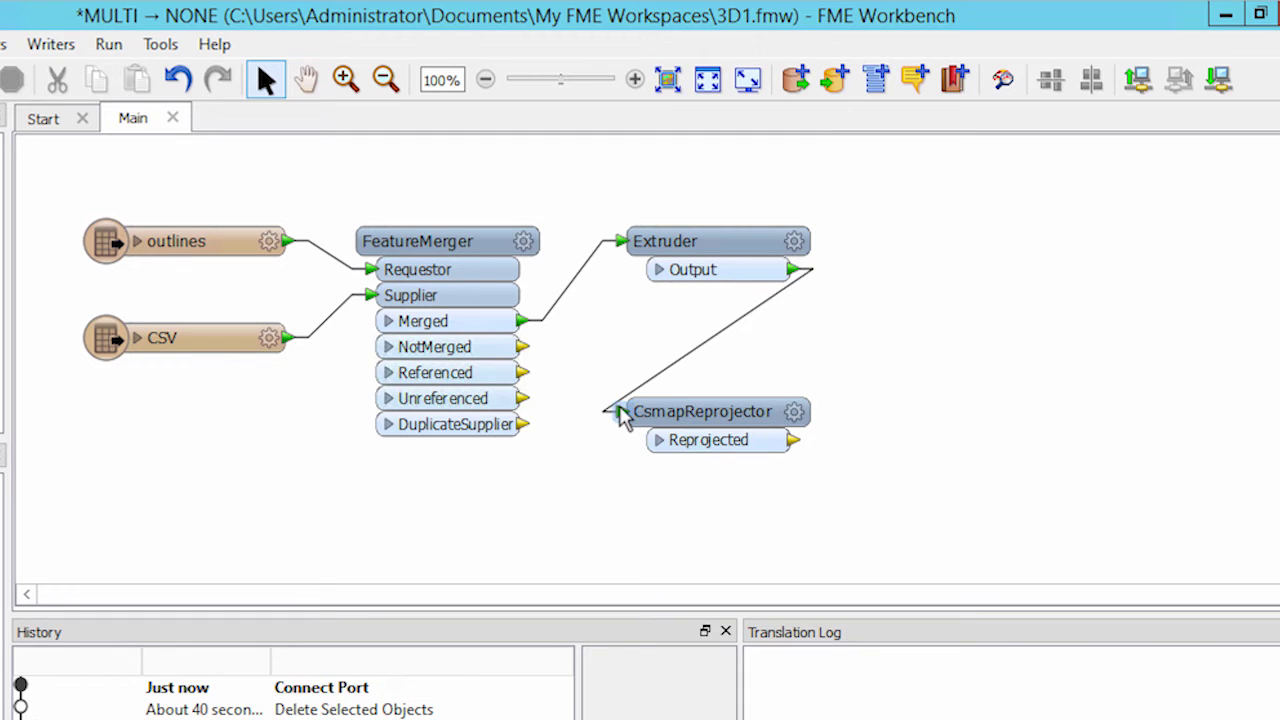
- Set the reprojector's source to UTM83-10 and destination to LL84
click(794, 413)
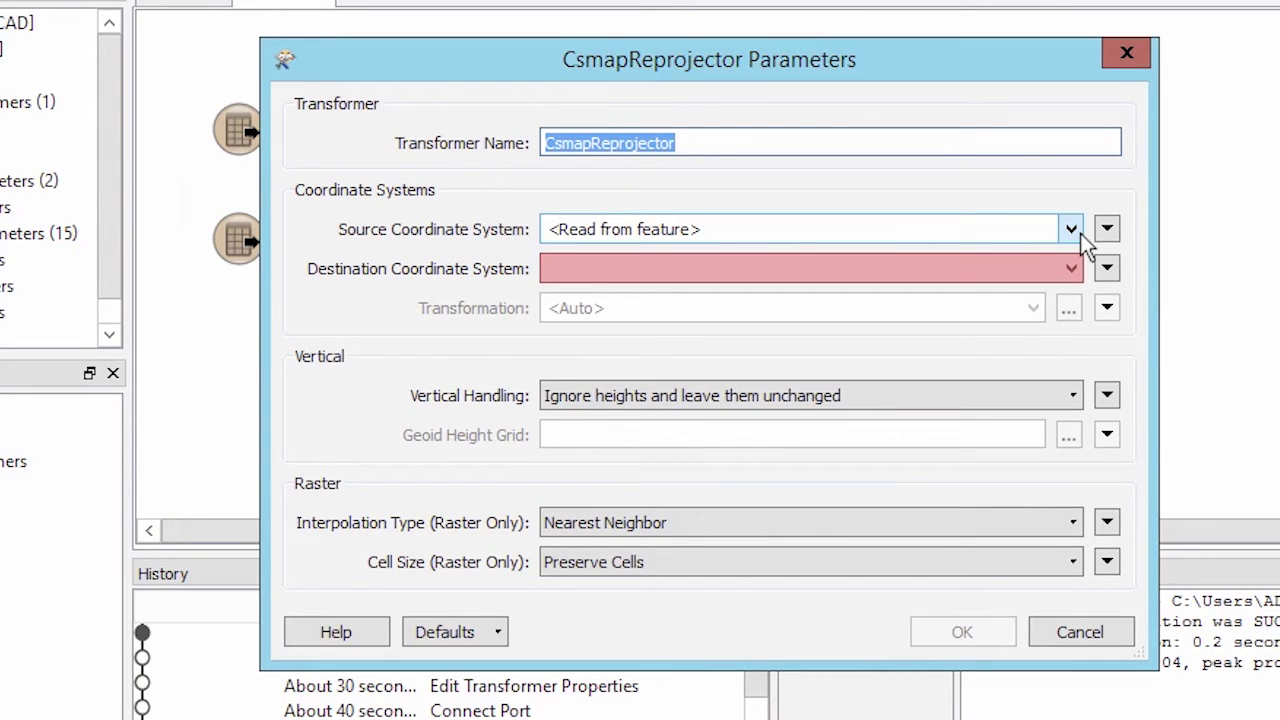
click(1071, 229)
click(1056, 273)
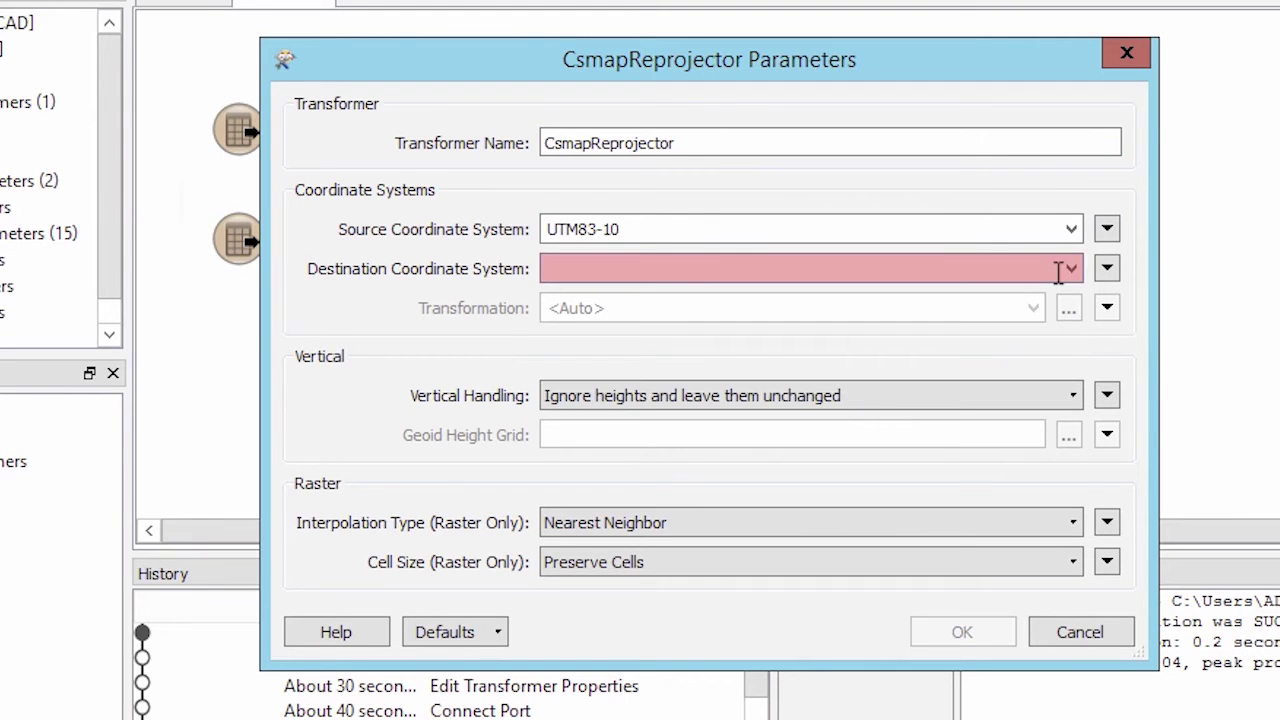
click(1070, 268)
click(1058, 314)
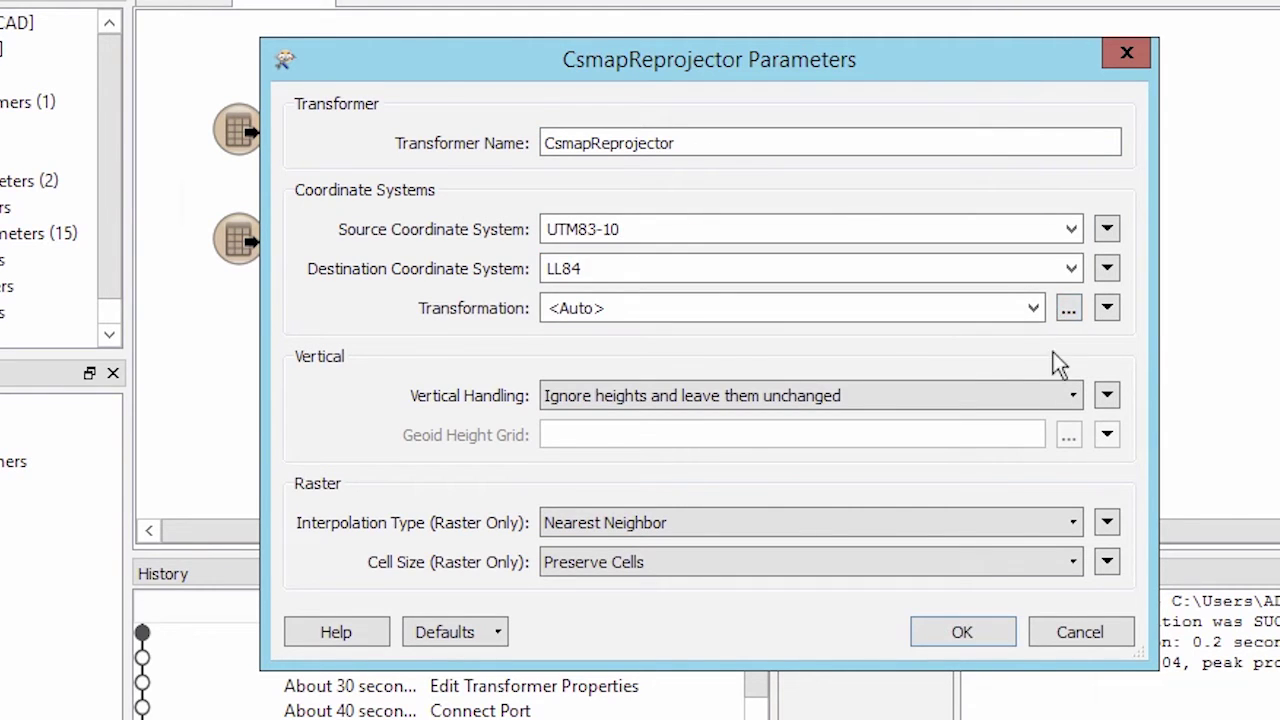
click(962, 632)
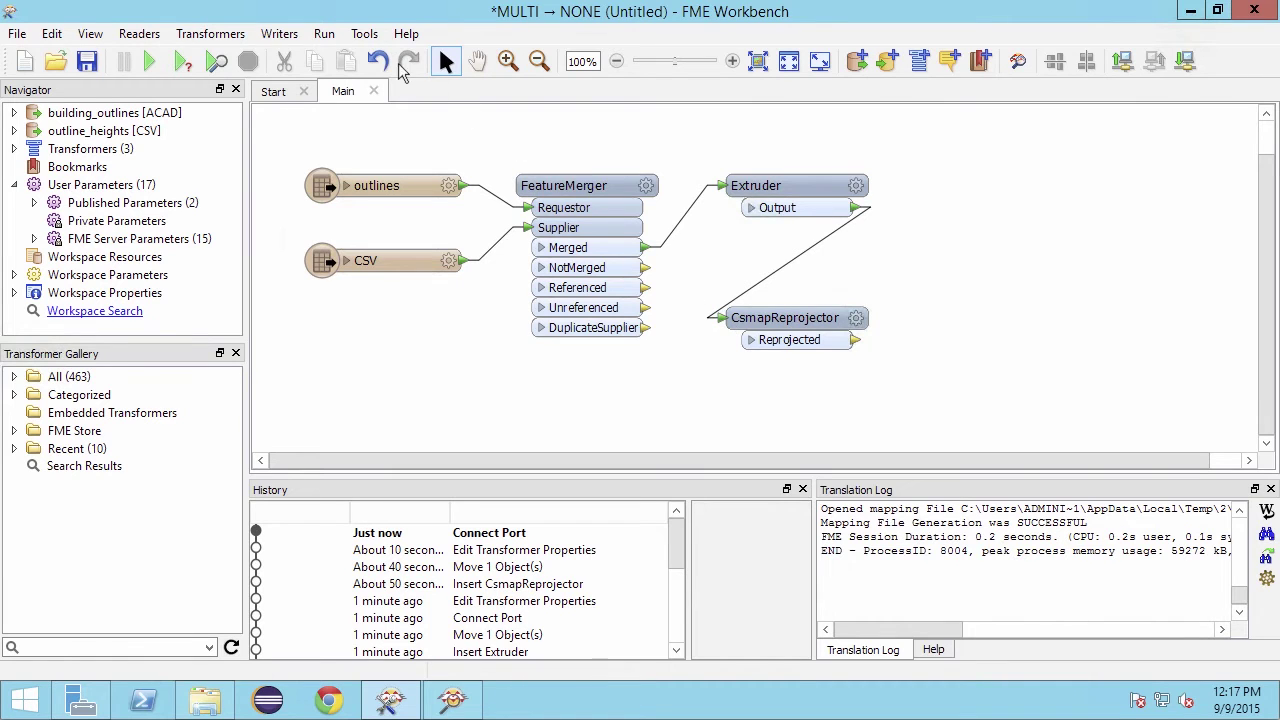
- Add a new writer with Google KML as the output format
click(282, 36)
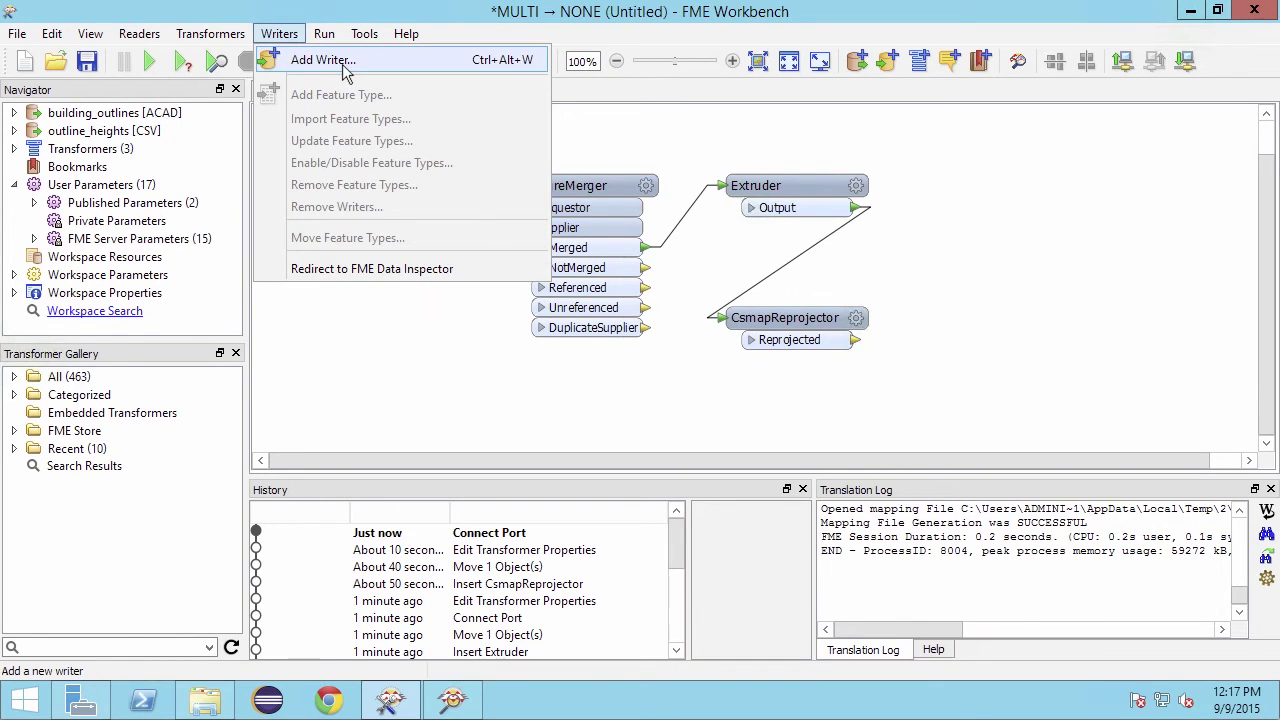
click(323, 60)
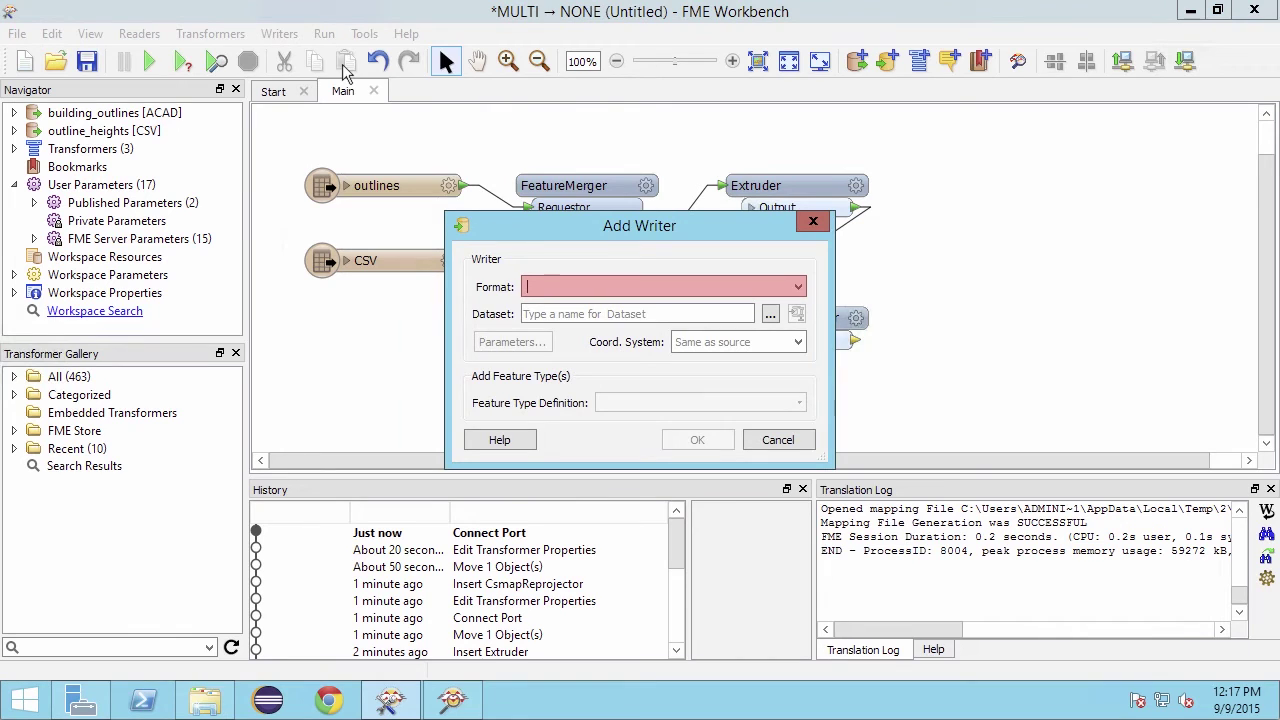
text(google kml)
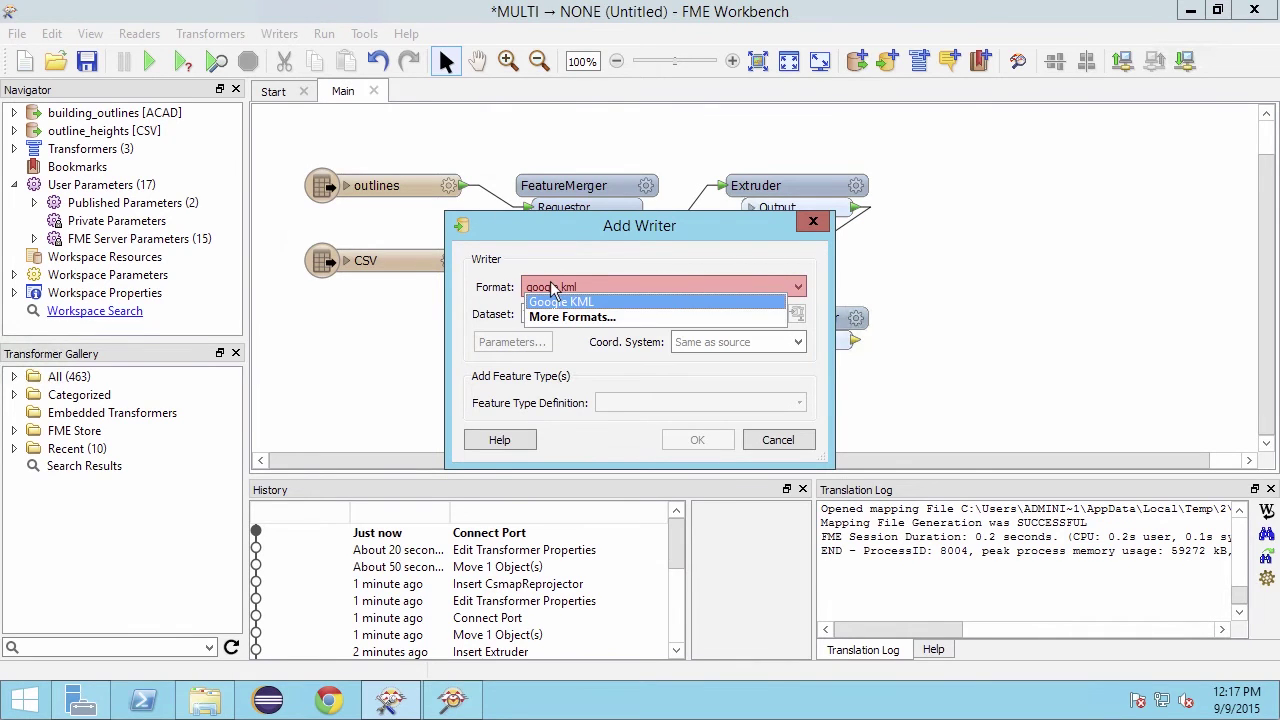
click(567, 301)
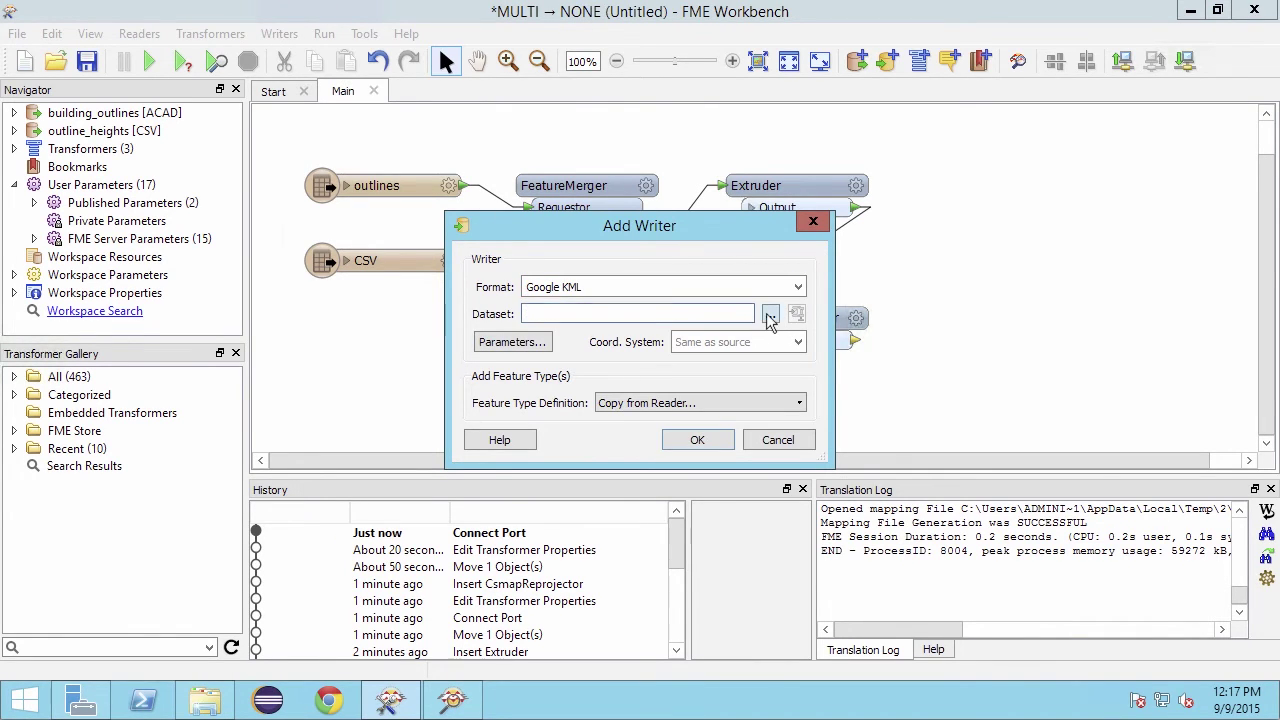
- Save the KML dataset as Buildings_Example1 and use the outlines feature type
click(770, 314)
click(670, 541)
text(Buildings_Example1)
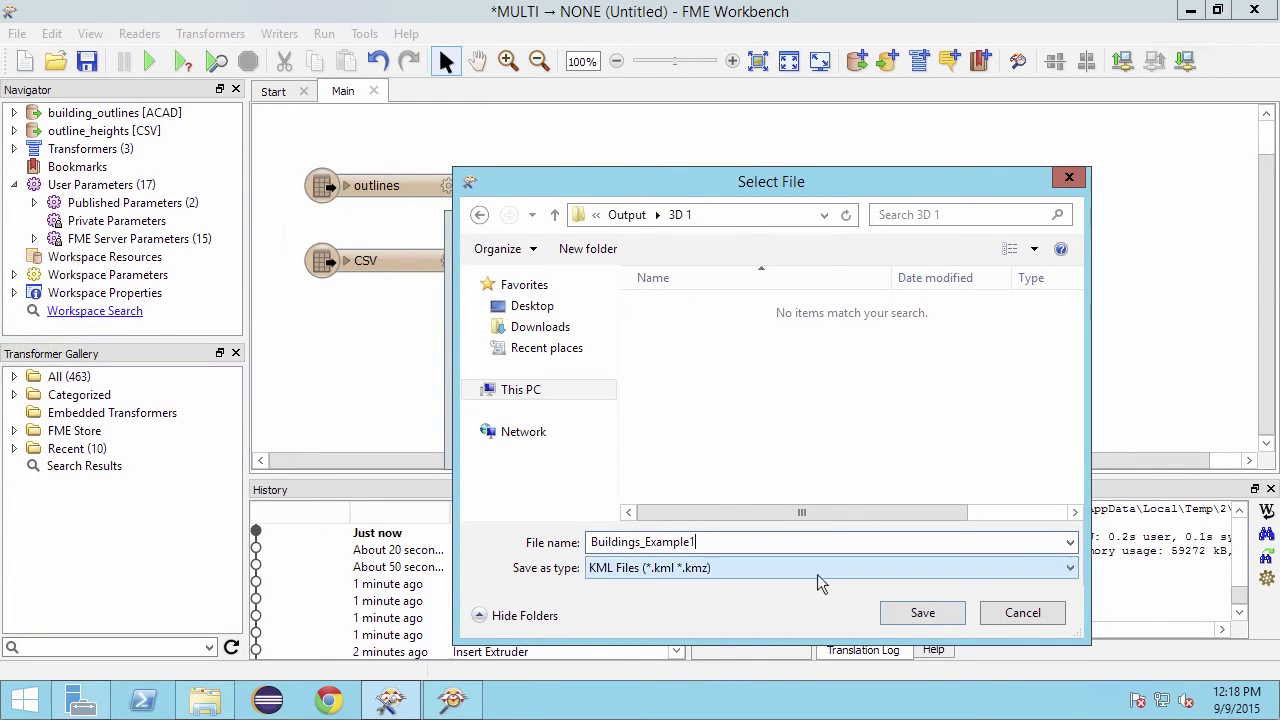
click(926, 613)
click(712, 438)
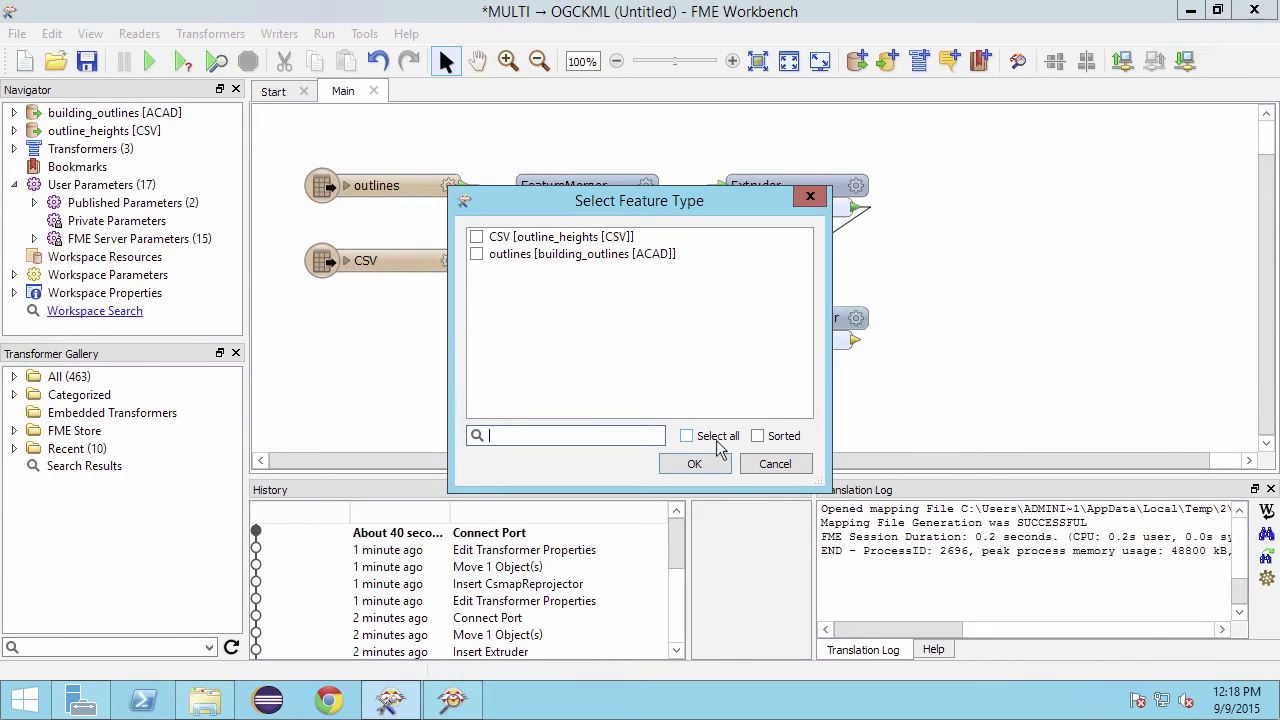
click(476, 256)
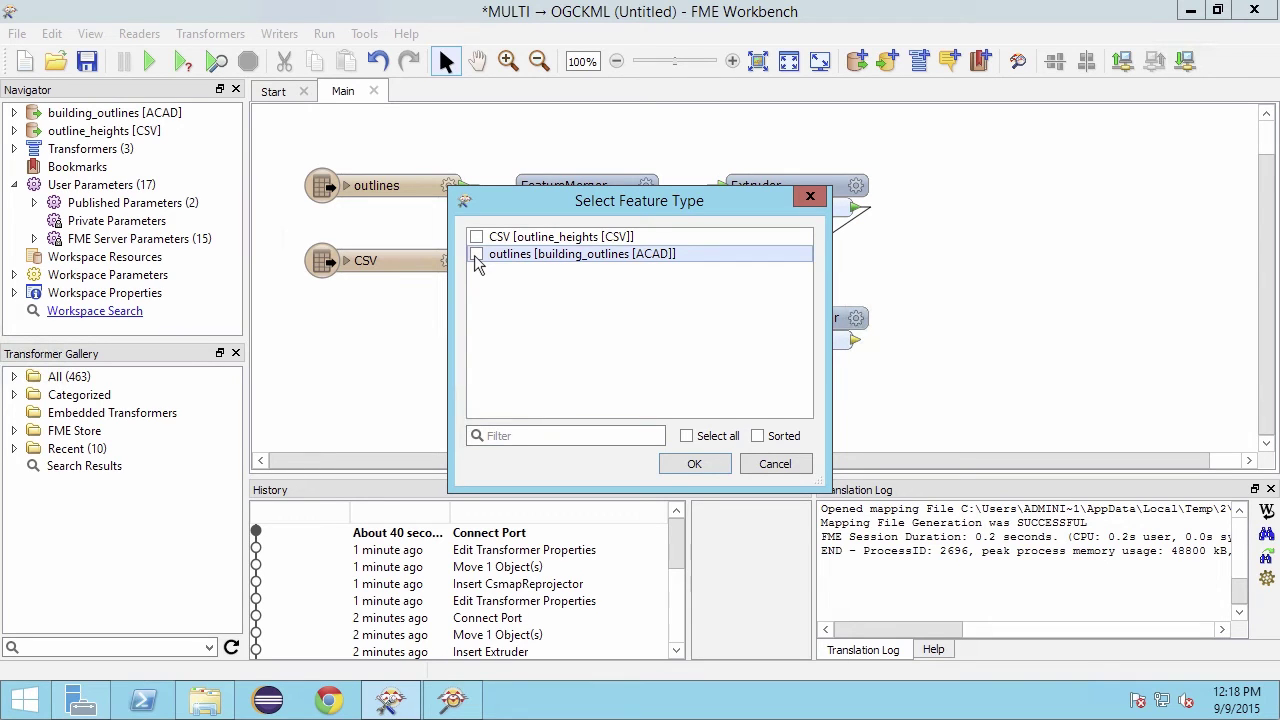
click(694, 464)
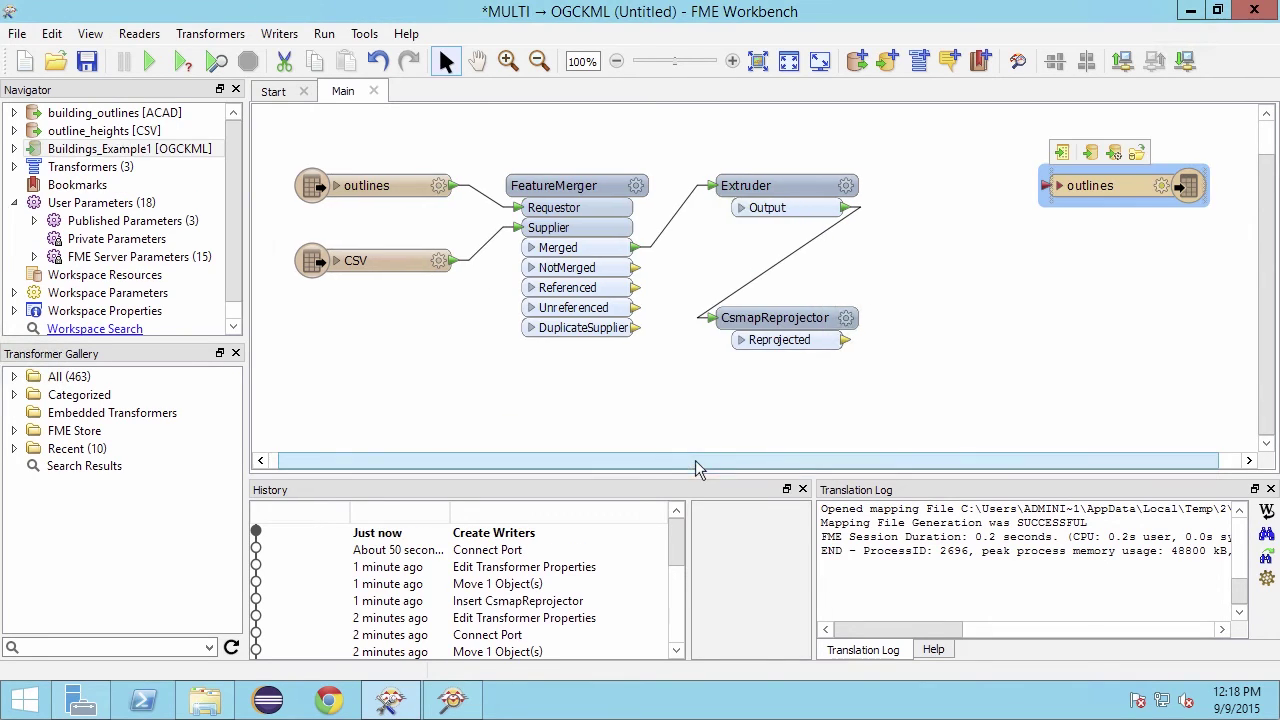
- Rename the KML writer's feature type to Buildings
click(1162, 188)
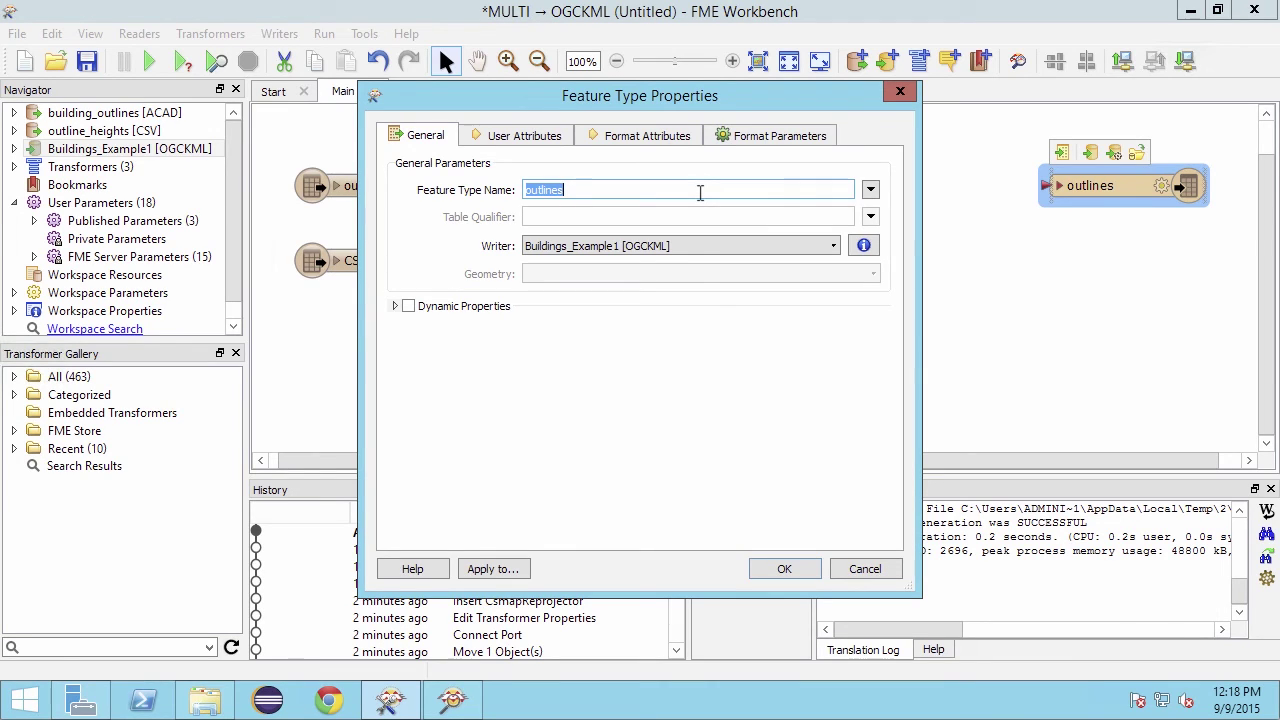
text(Building)
click(784, 572)
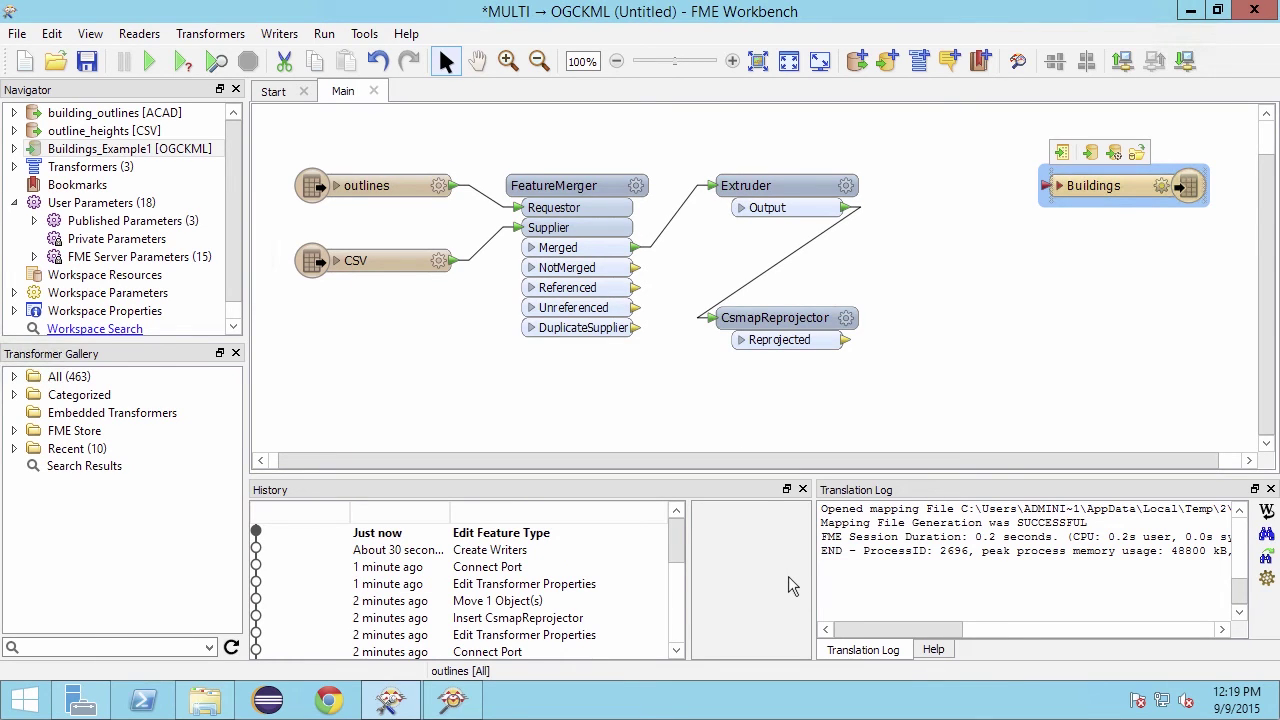
- Connect Reprojected to Buildings and run the workspace, writing 332 features
click(845, 339)
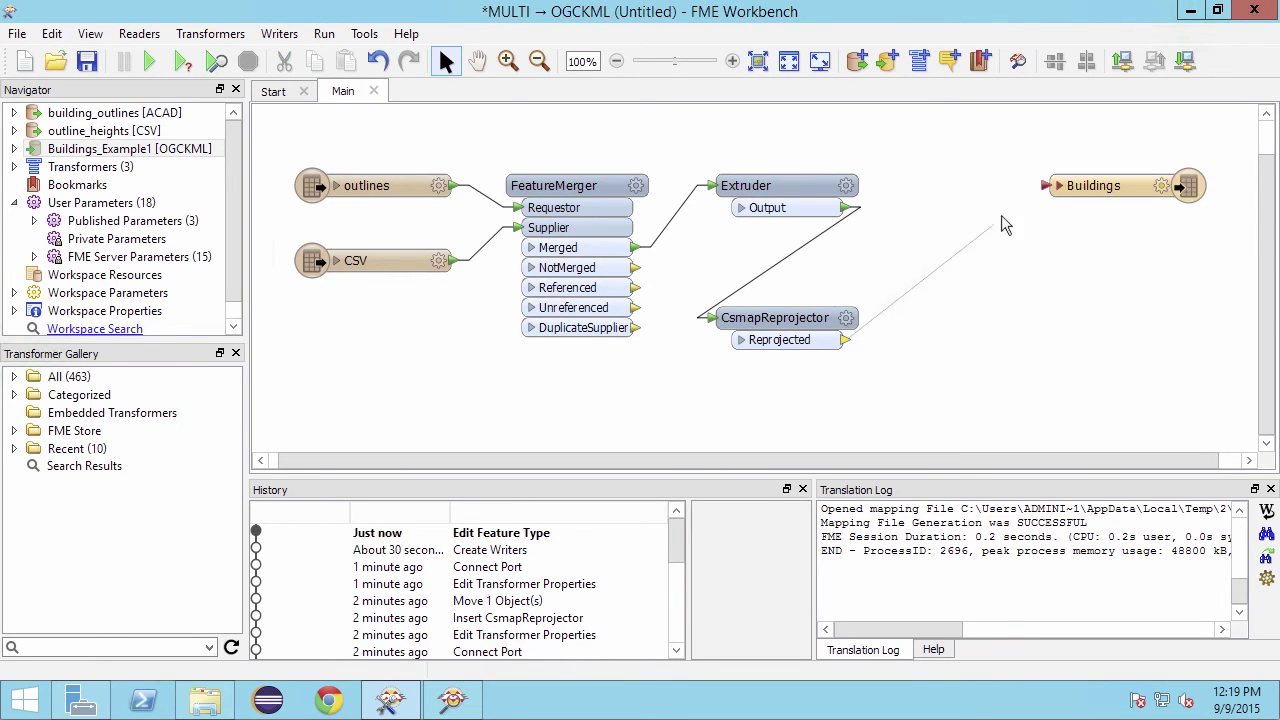
click(1040, 186)
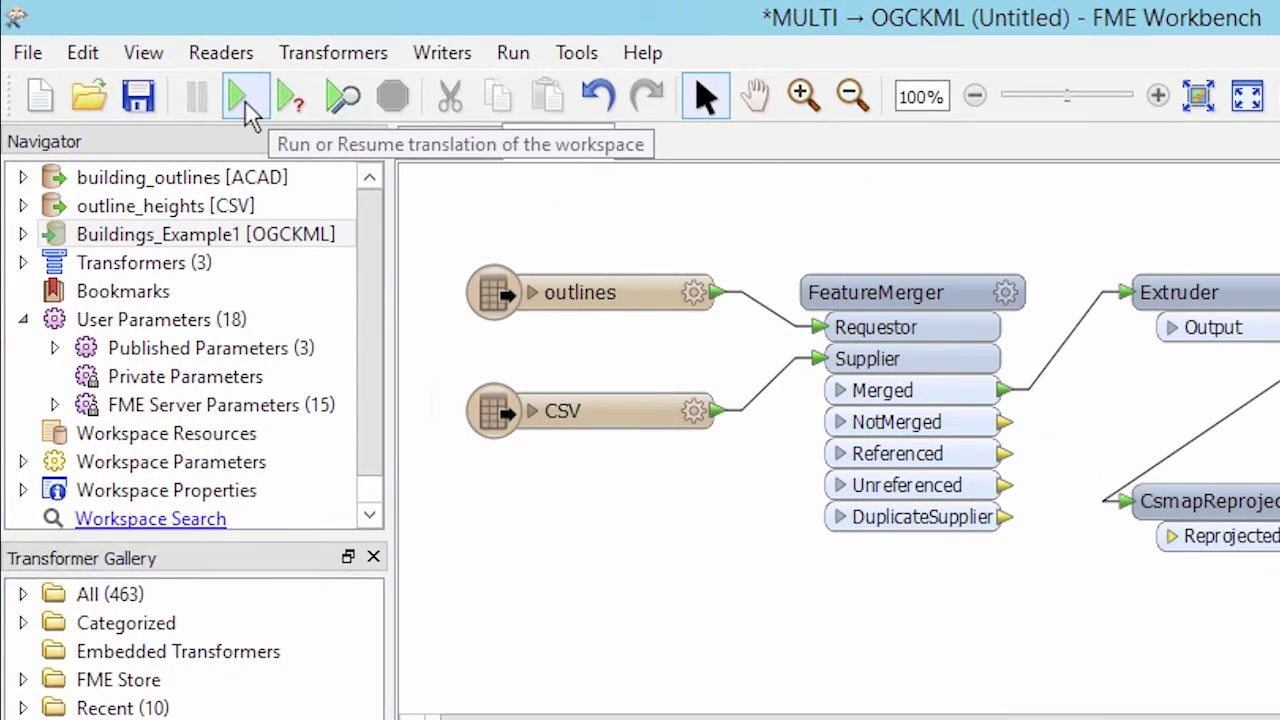
click(245, 104)
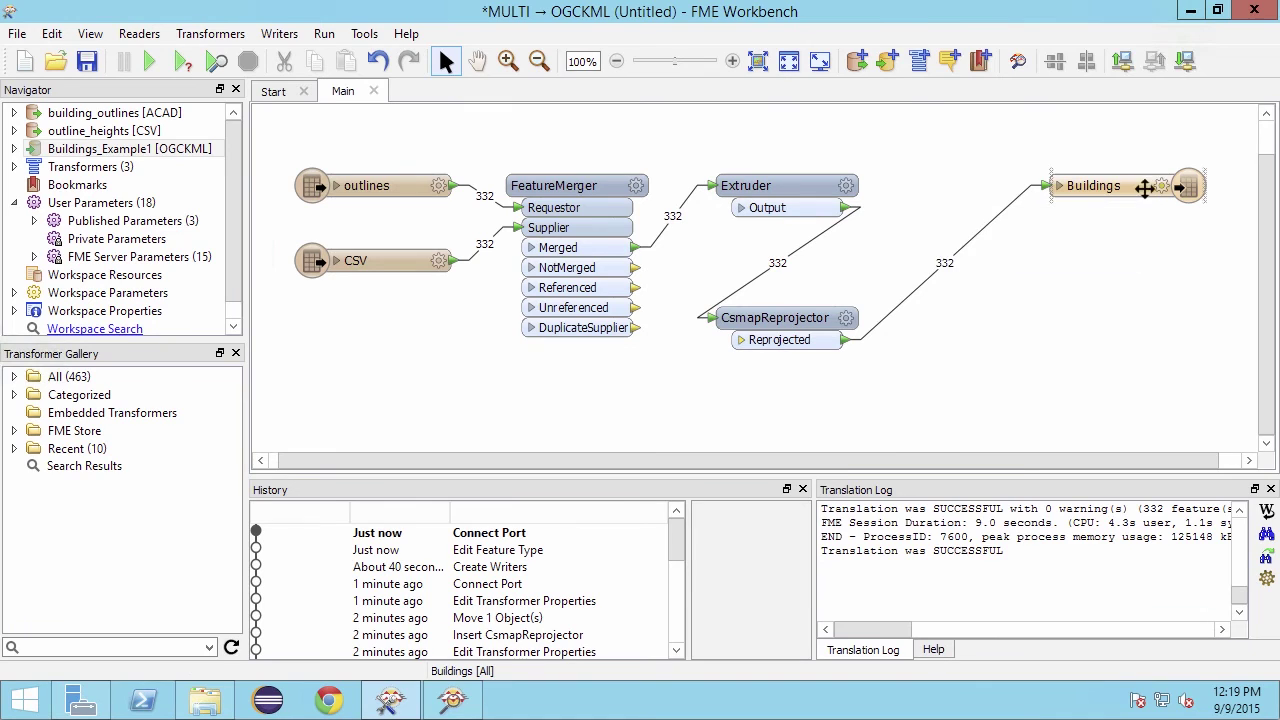
right_click(1145, 189)
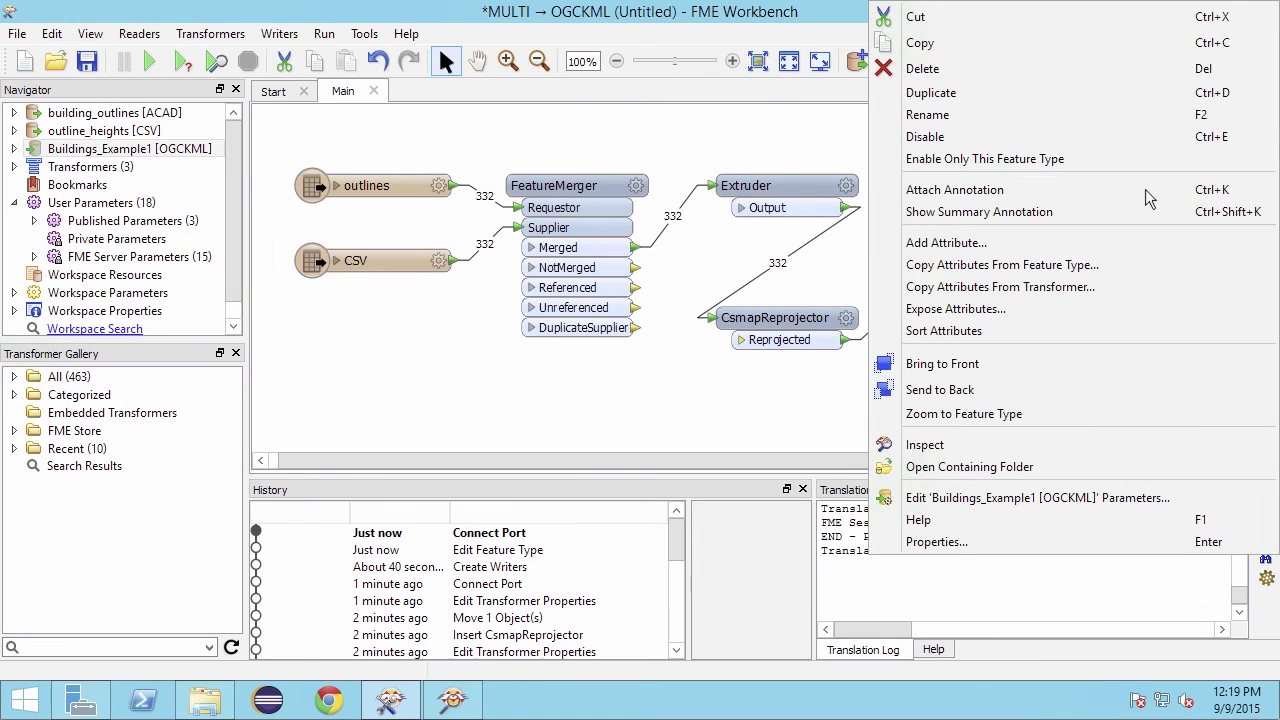
- Open the Buildings writer's containing folder to see Buildings_Example1
click(1116, 467)
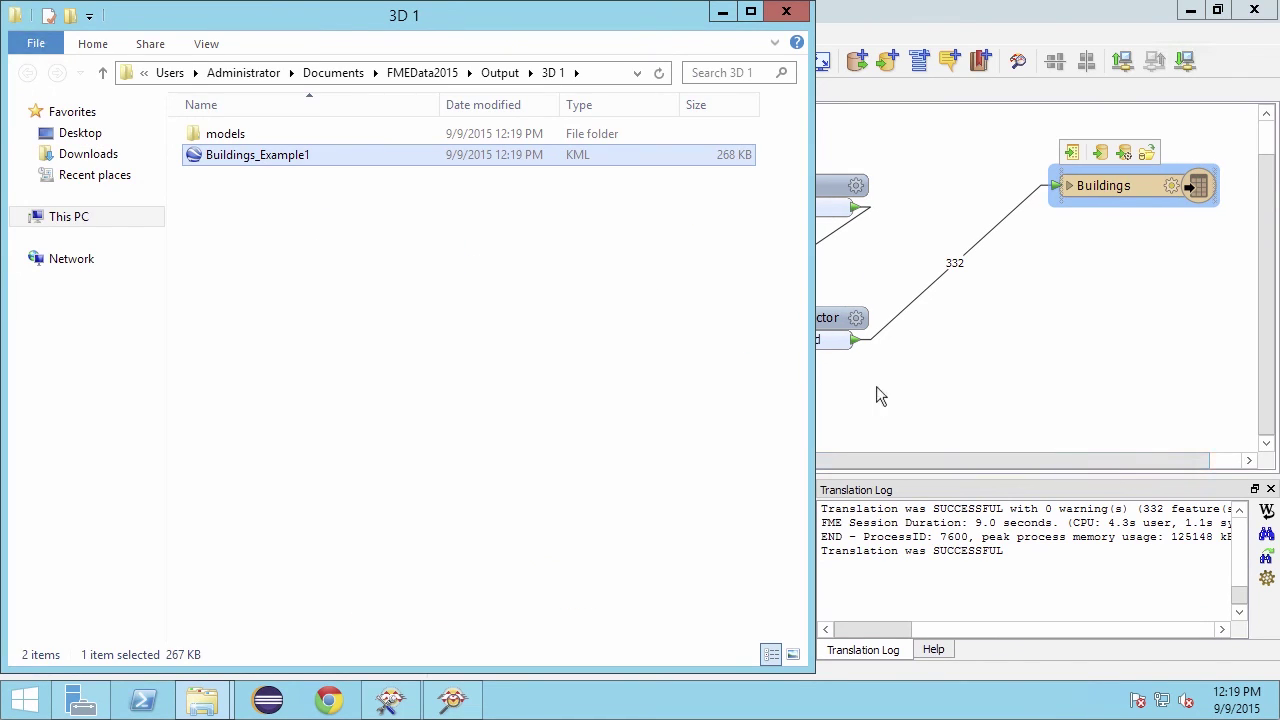